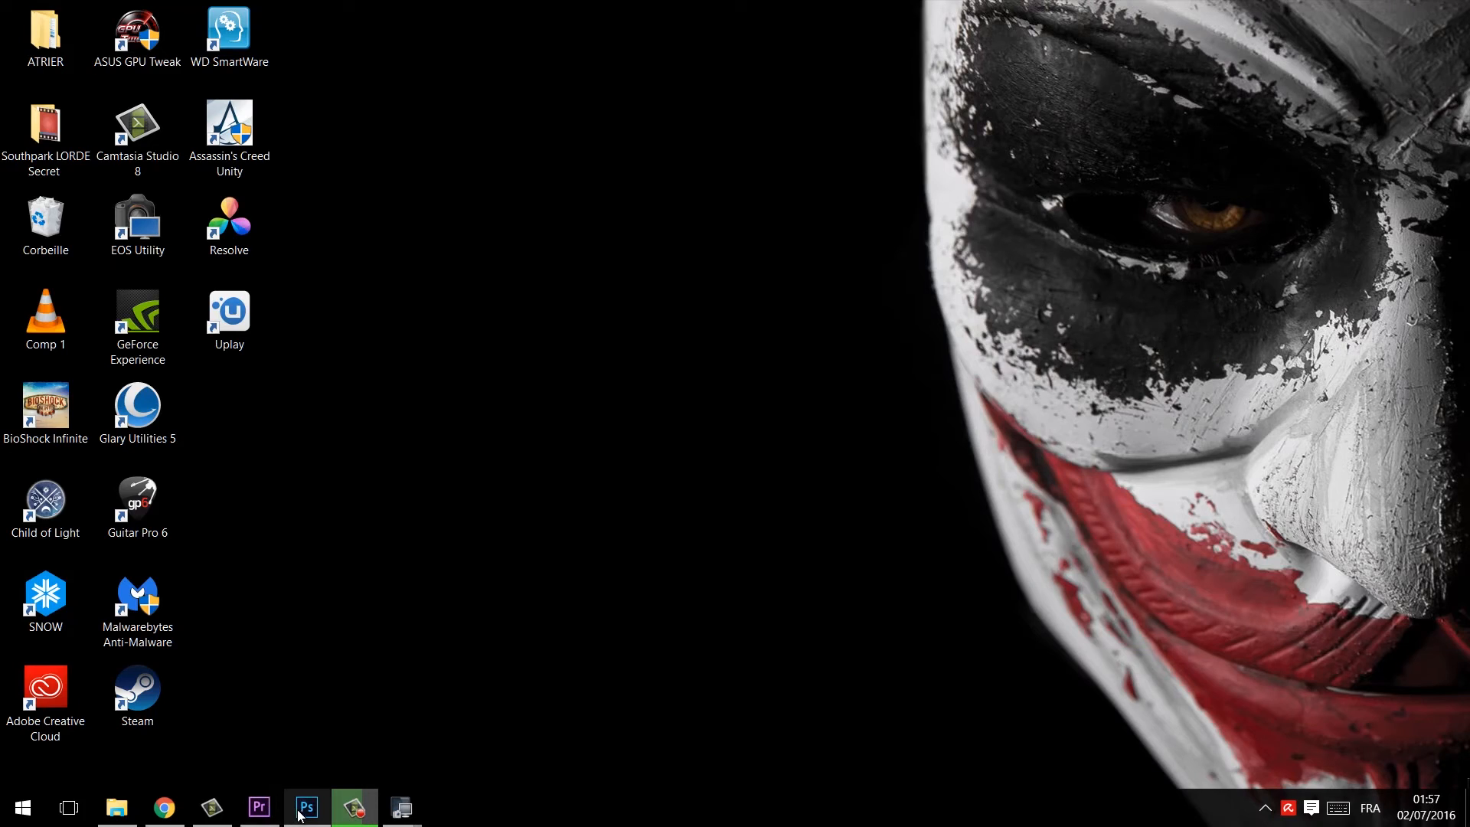
In Photoshop, create a 1920 × 1080 px document named BANDE NOIRE at 300 pixels/inch, RGB Color 8 bit, with a transparent background
click(306, 808)
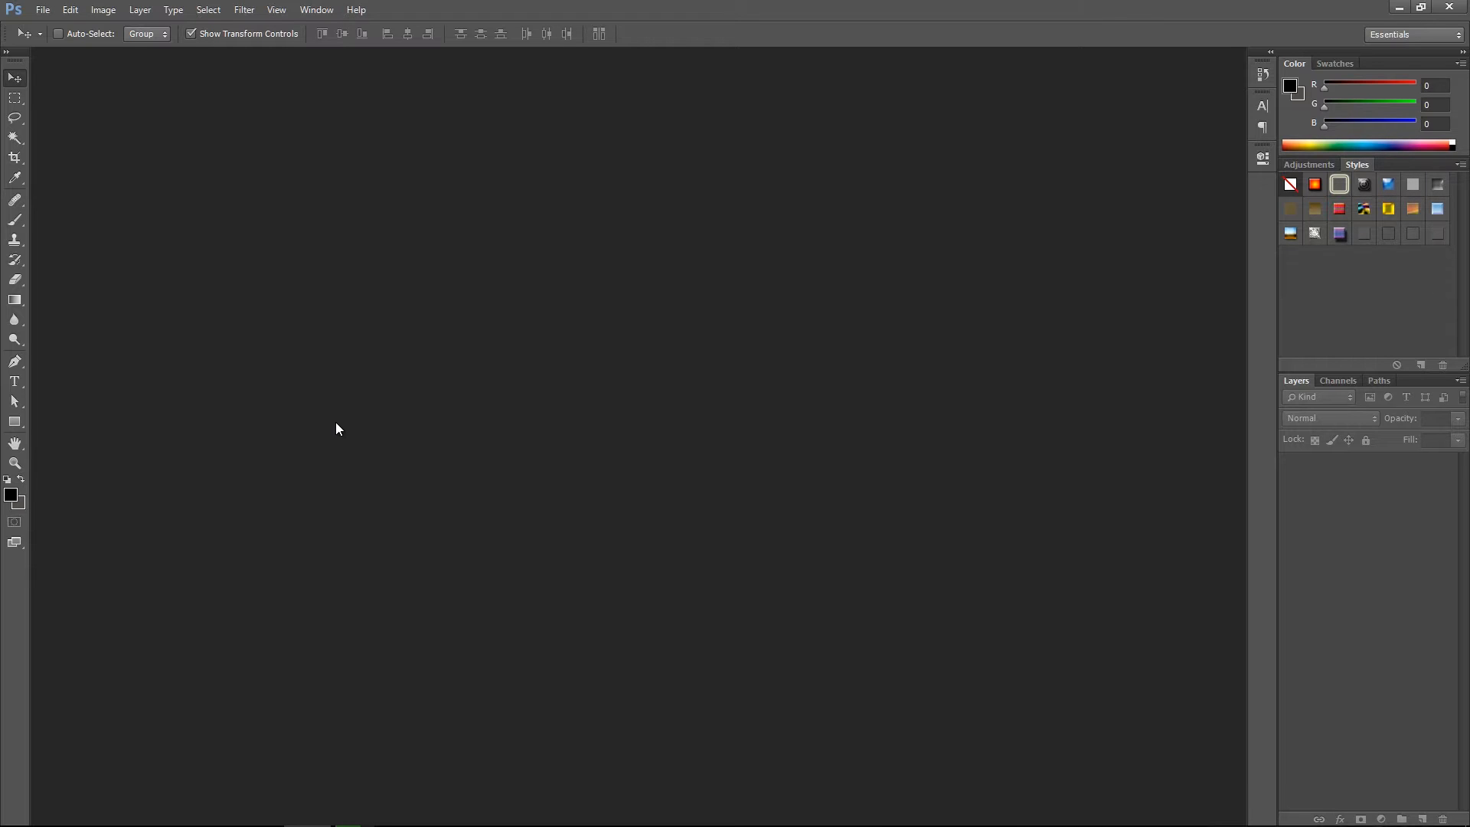
key(ctrl+n)
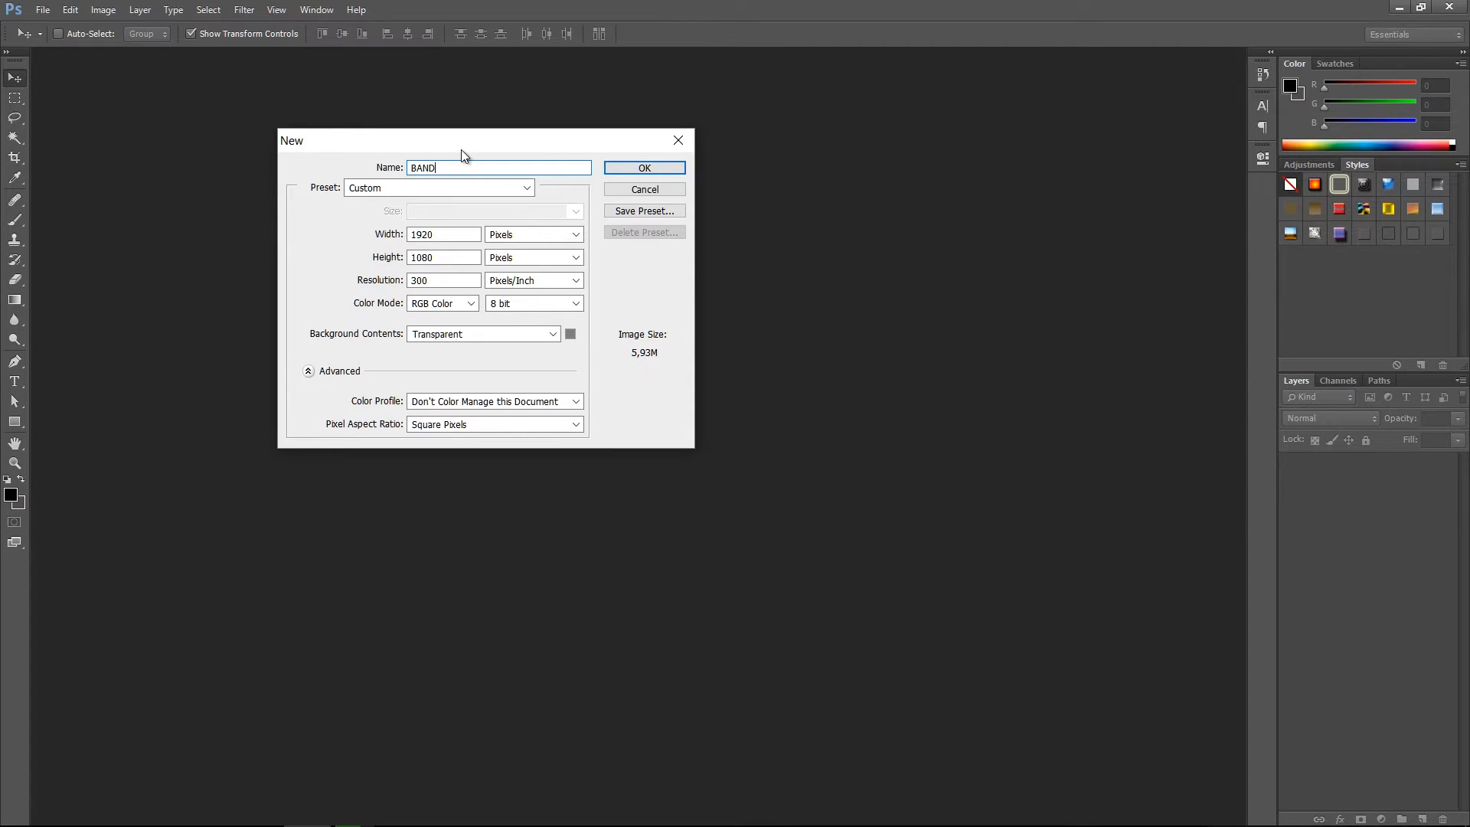
text(BANDE NOIRE)
click(472, 305)
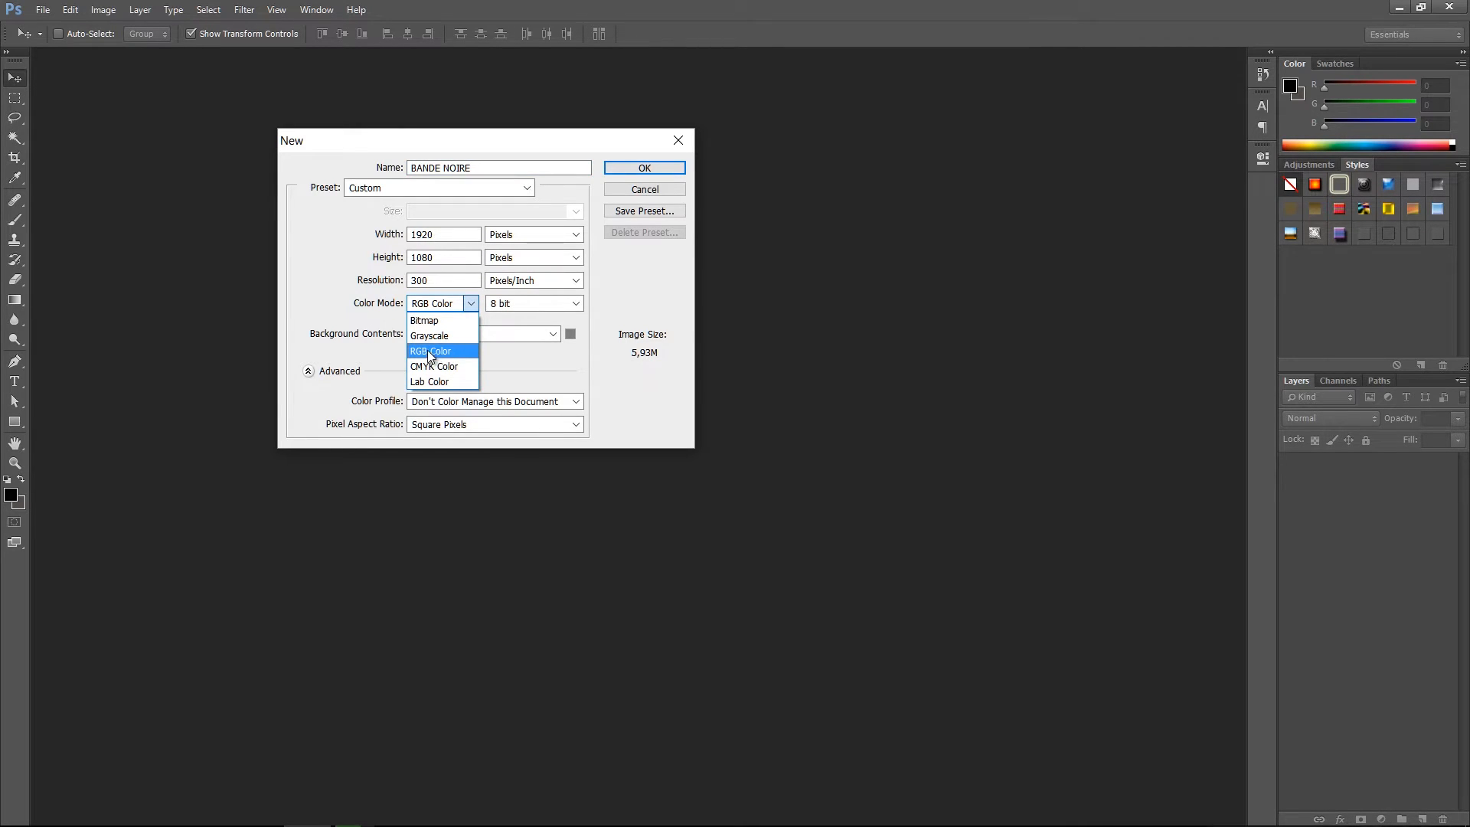
click(451, 351)
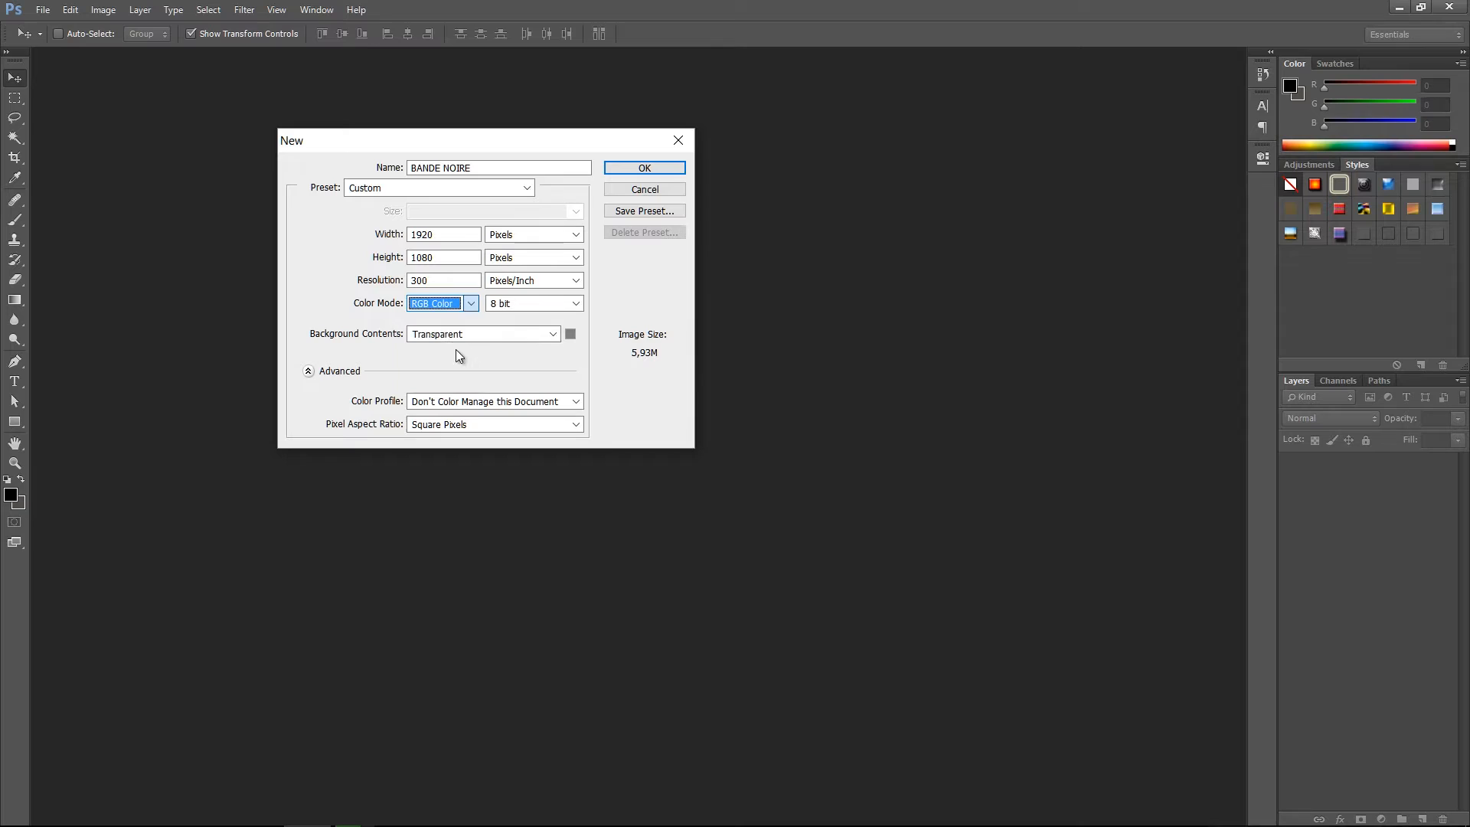
click(472, 305)
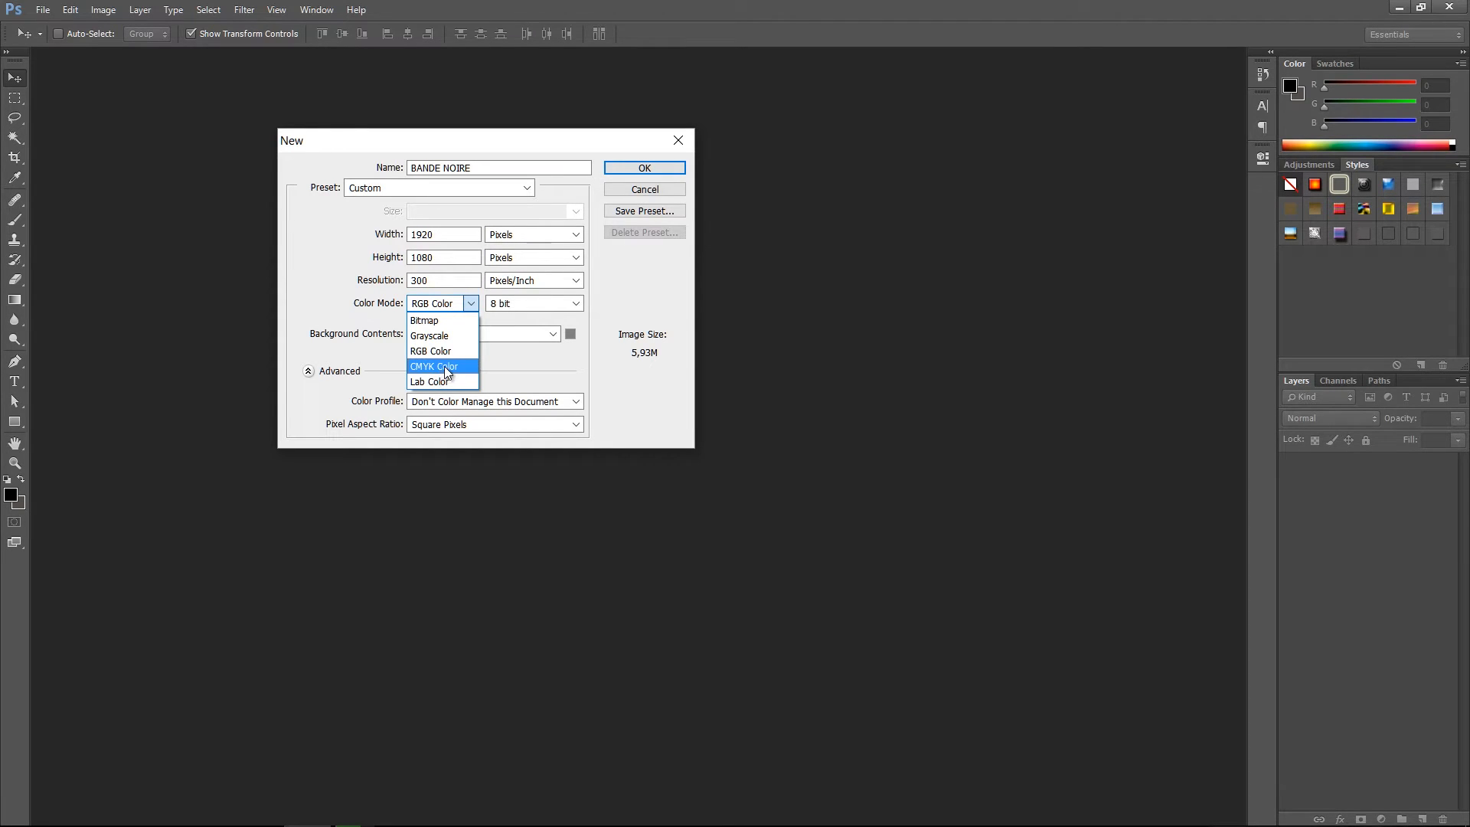
click(445, 336)
click(462, 317)
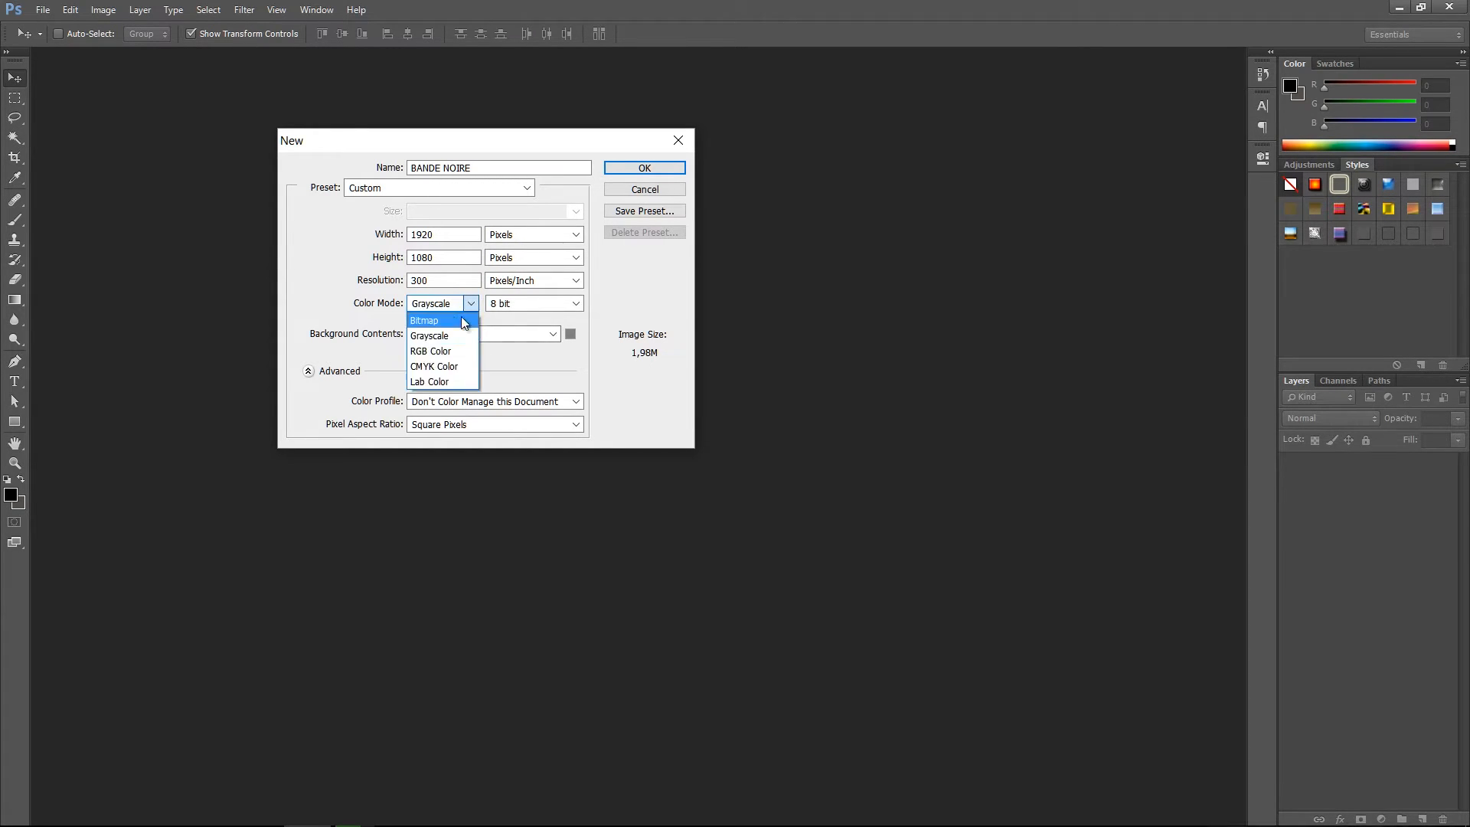
click(449, 350)
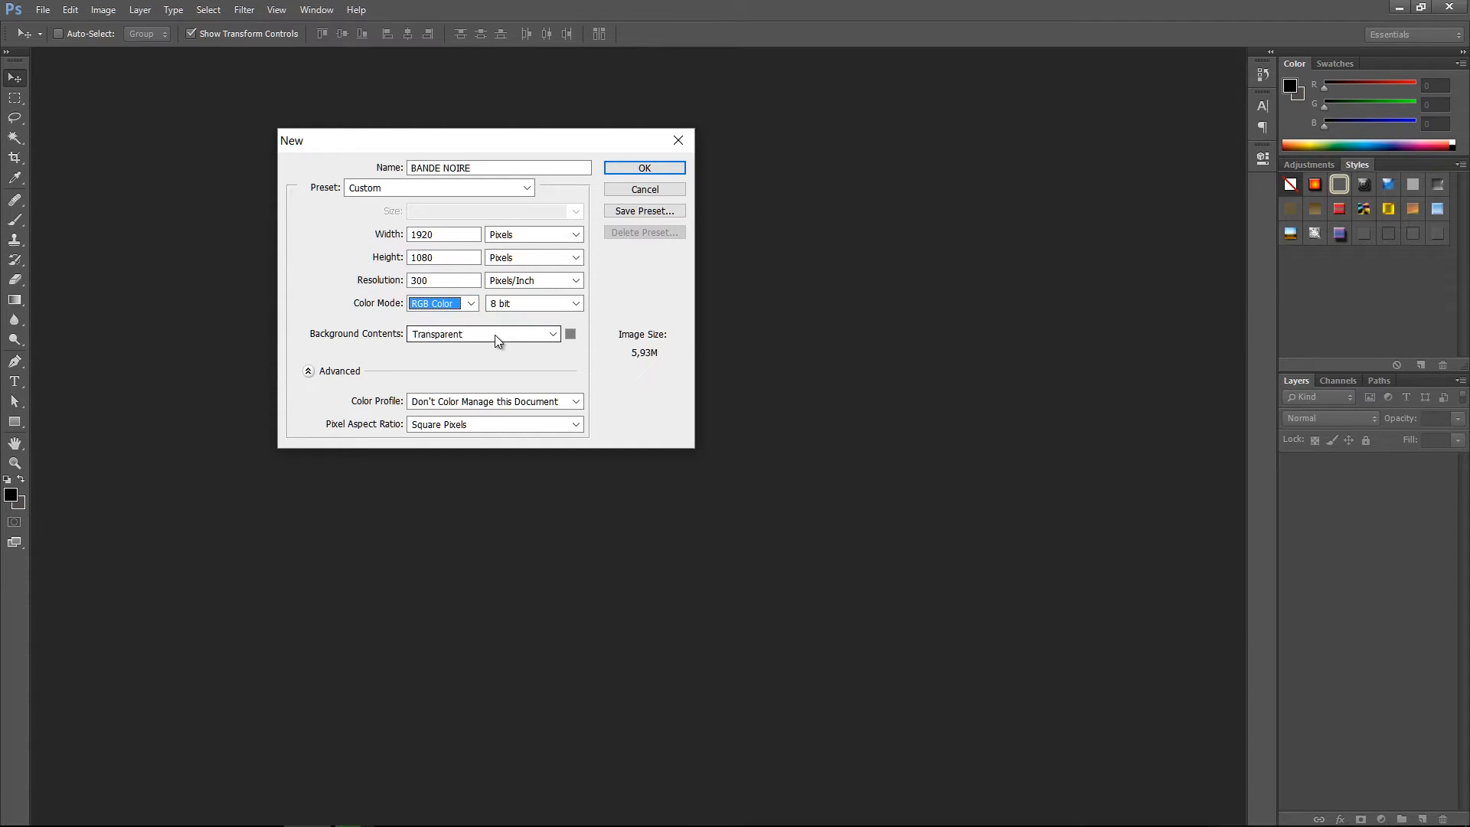
click(660, 168)
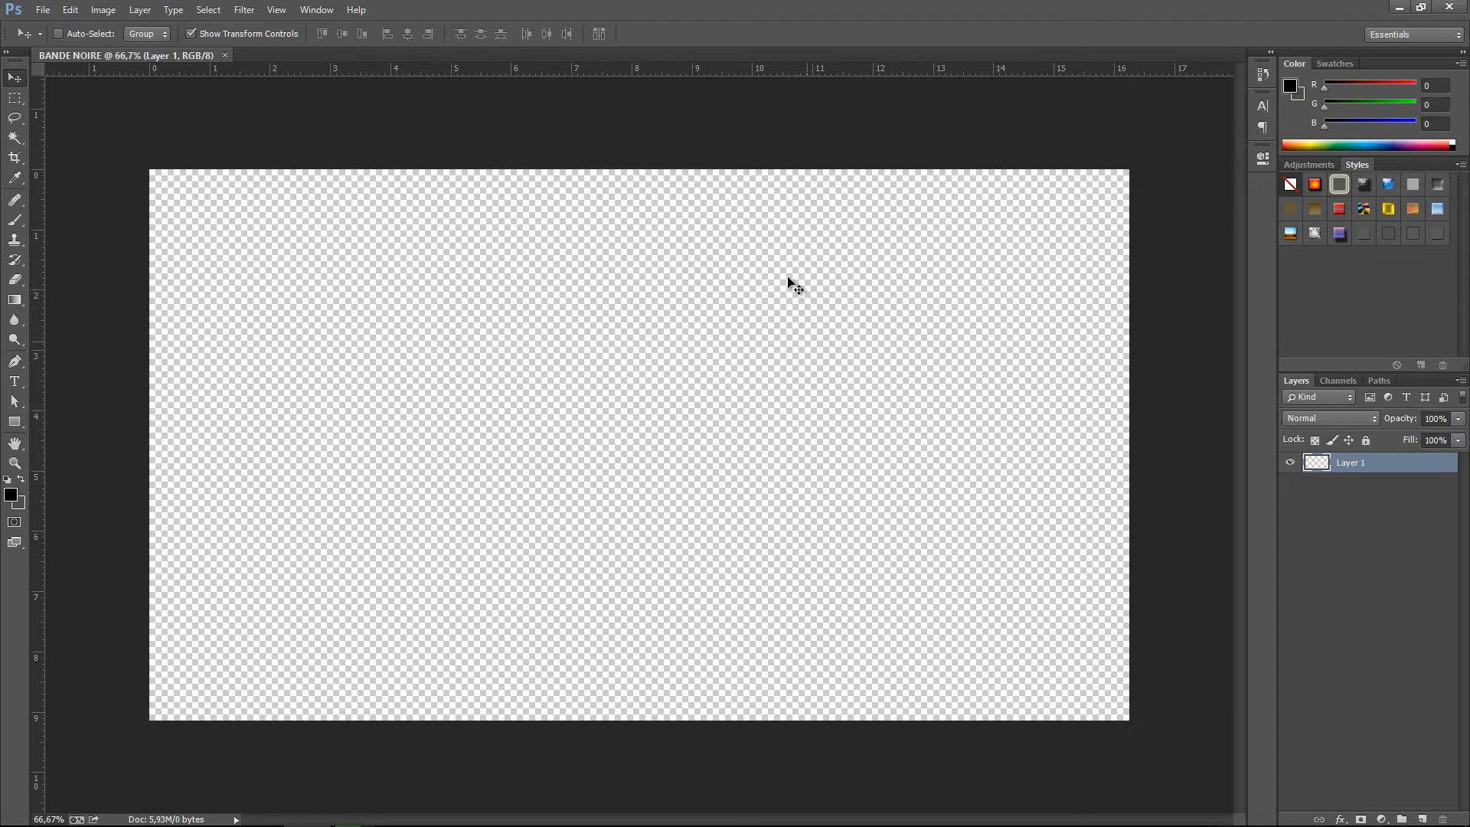
Select a full-width strip about 2.6 cm tall along the canvas's top edge and fill it with a black (#000000) Solid Color layer
click(15, 101)
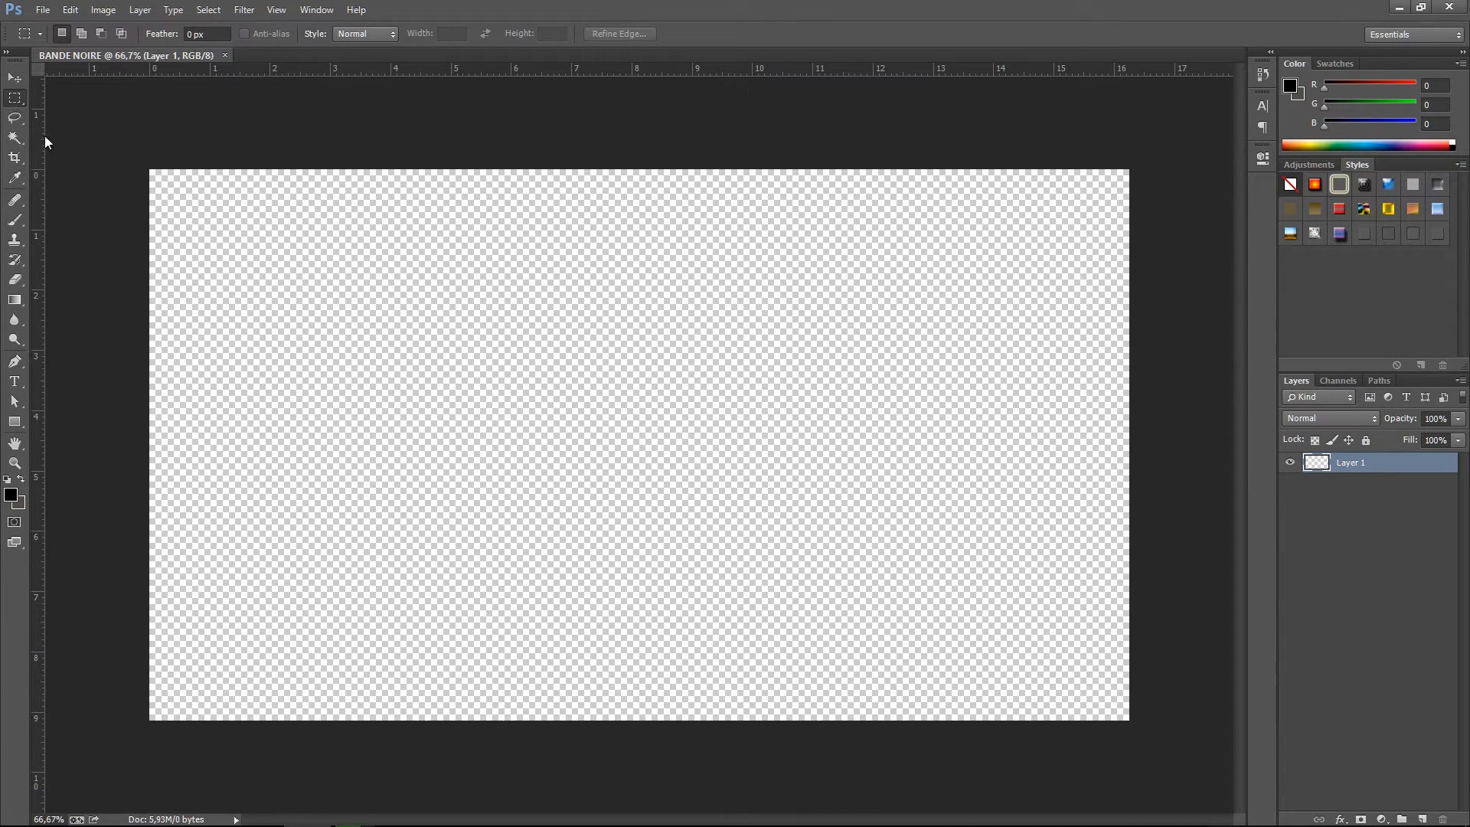
drag(150, 176, 1139, 330)
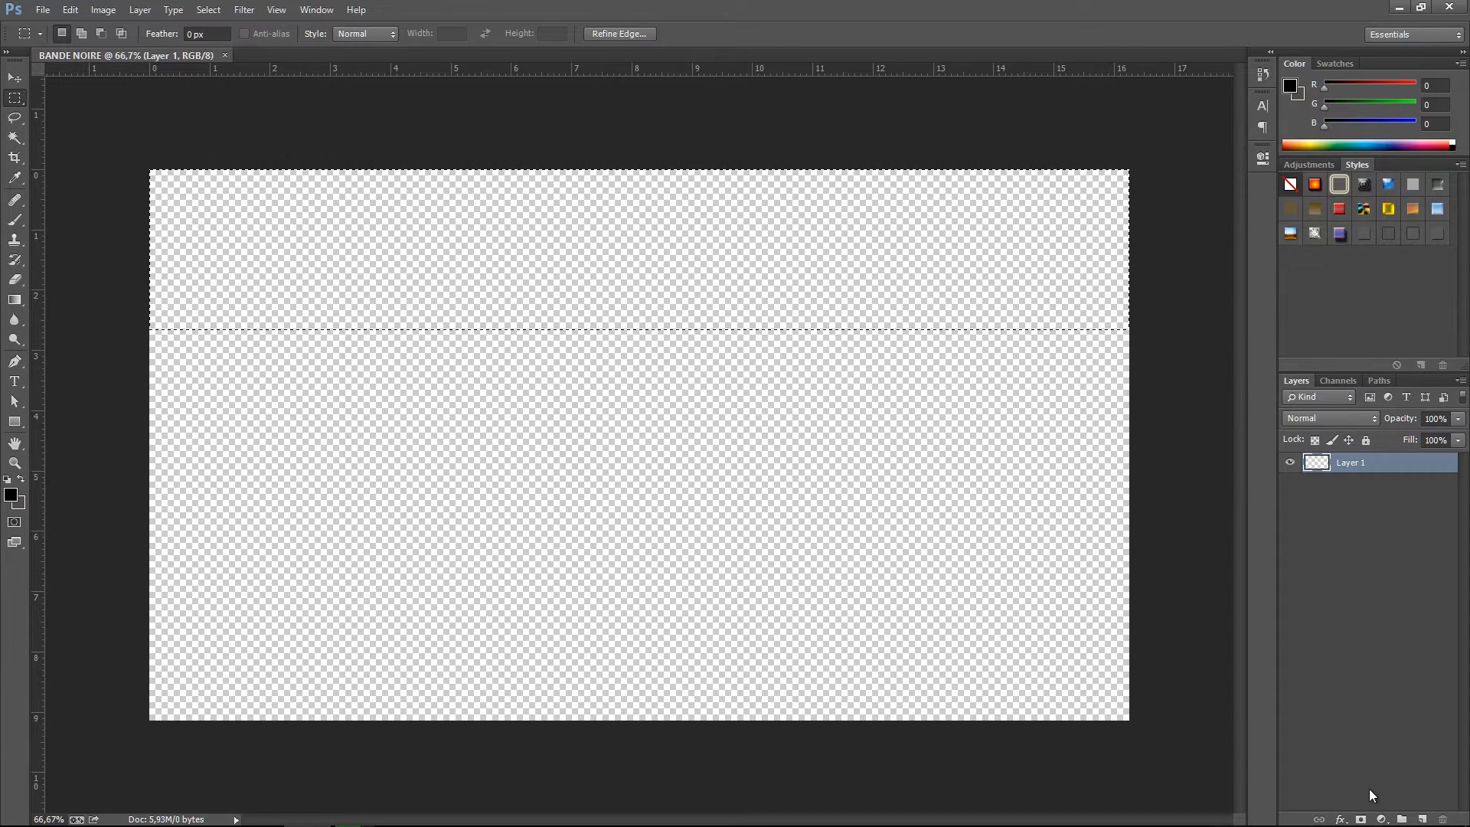
click(1383, 819)
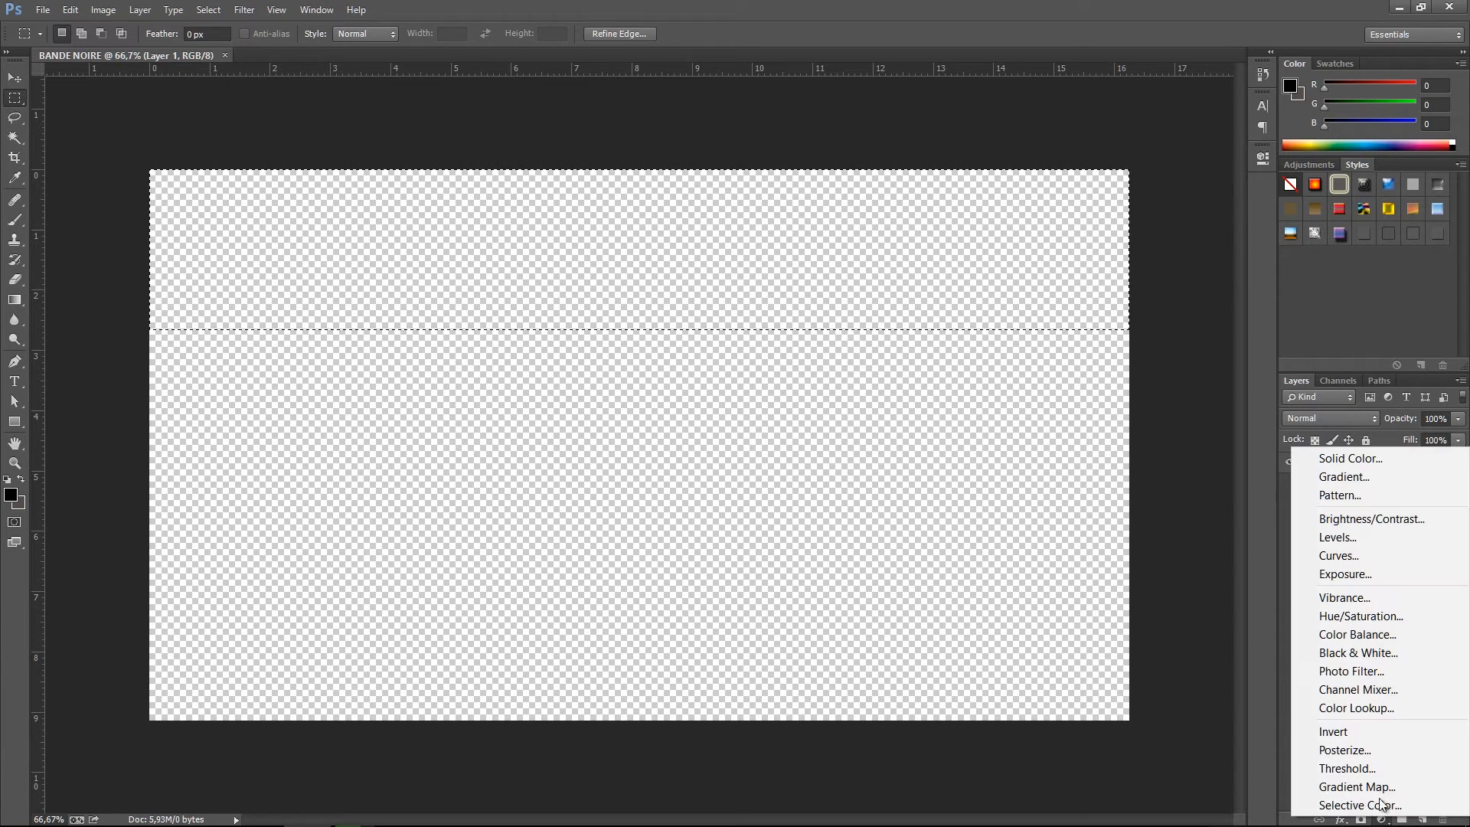
click(1339, 459)
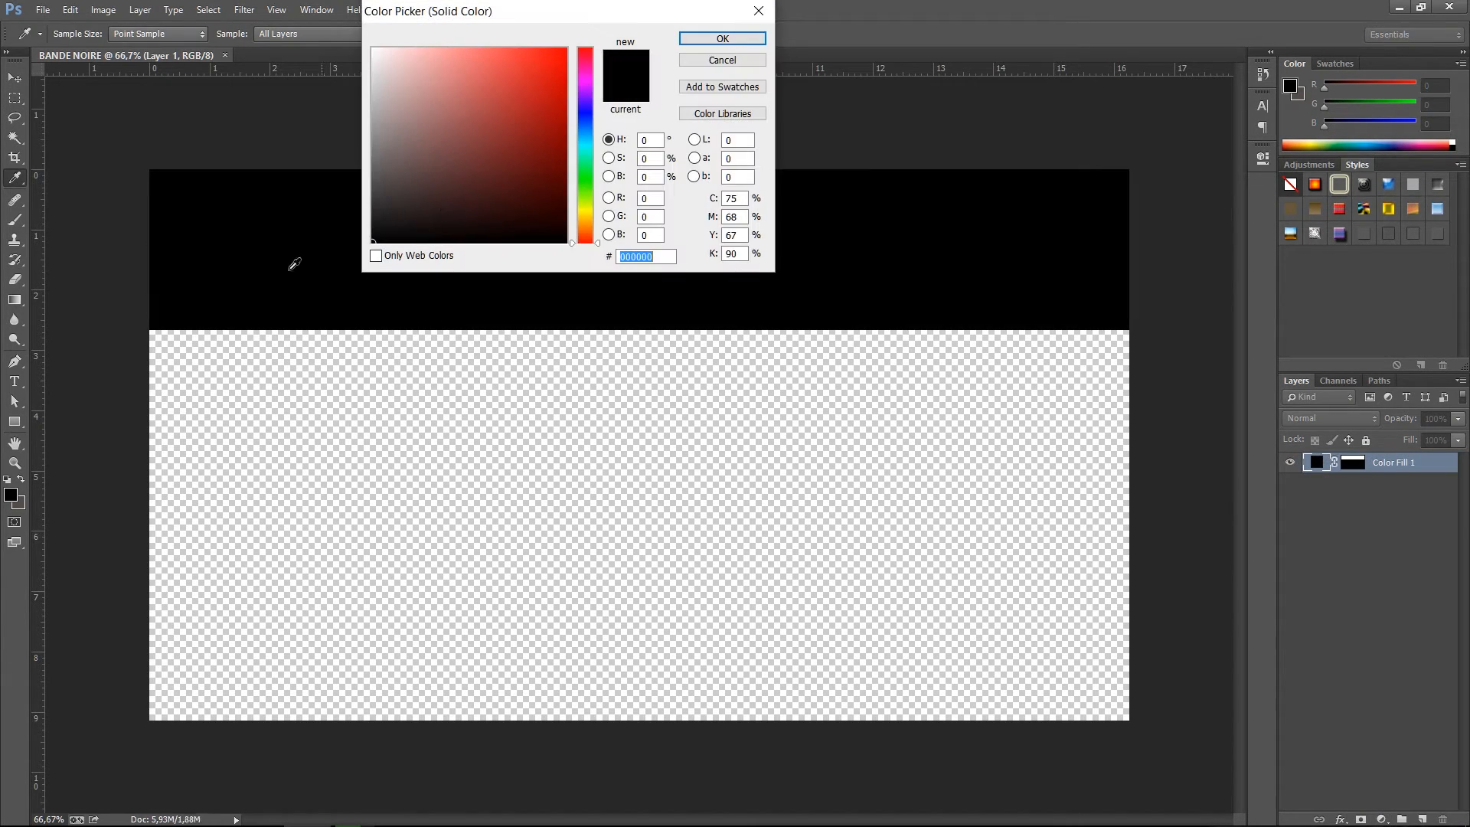
click(723, 40)
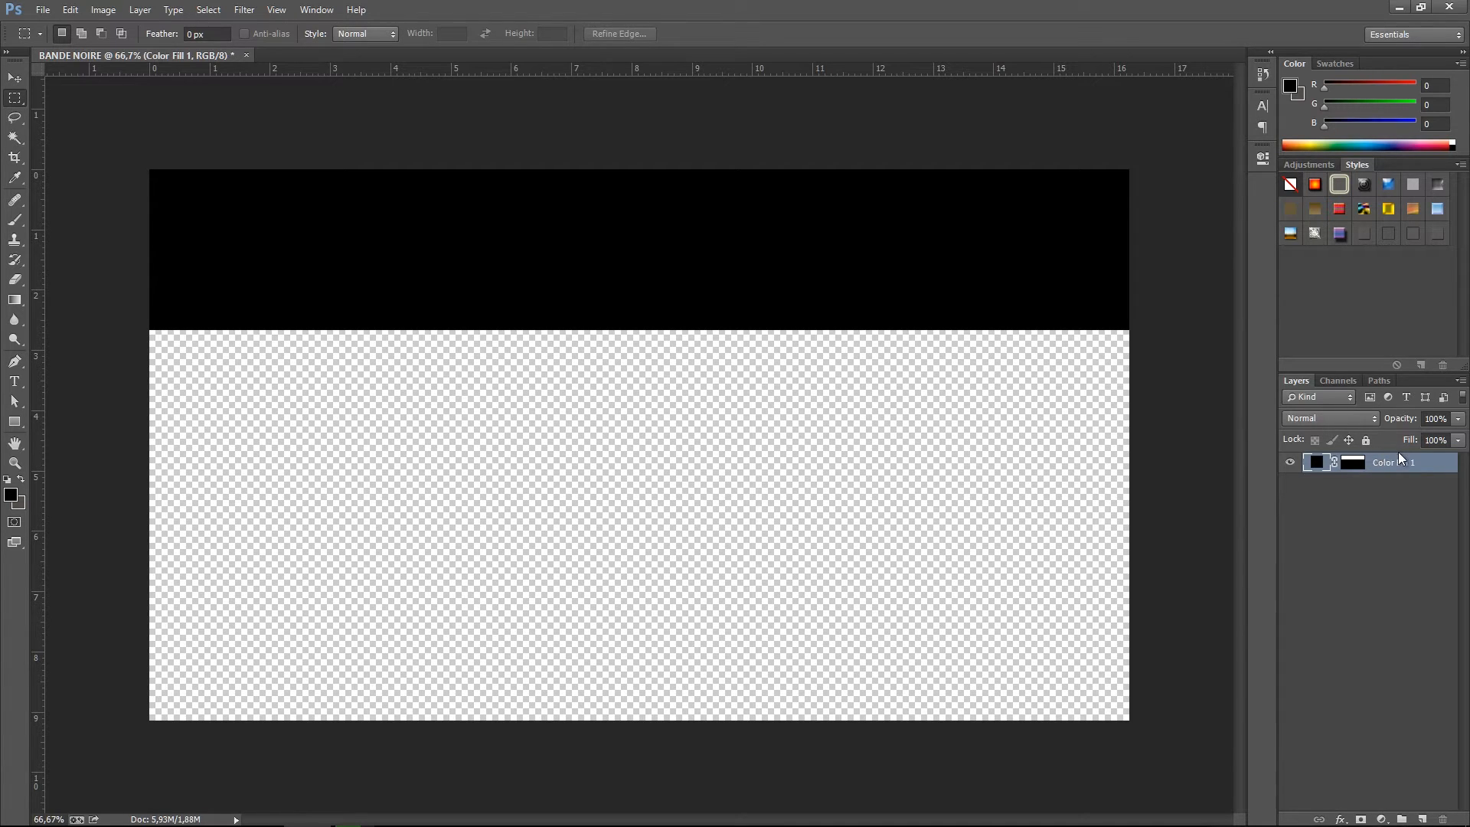
Duplicate the black strip's layer and move the copy flush with the bottom edge of the canvas, leaving no layer selected
key(ctrl+j)
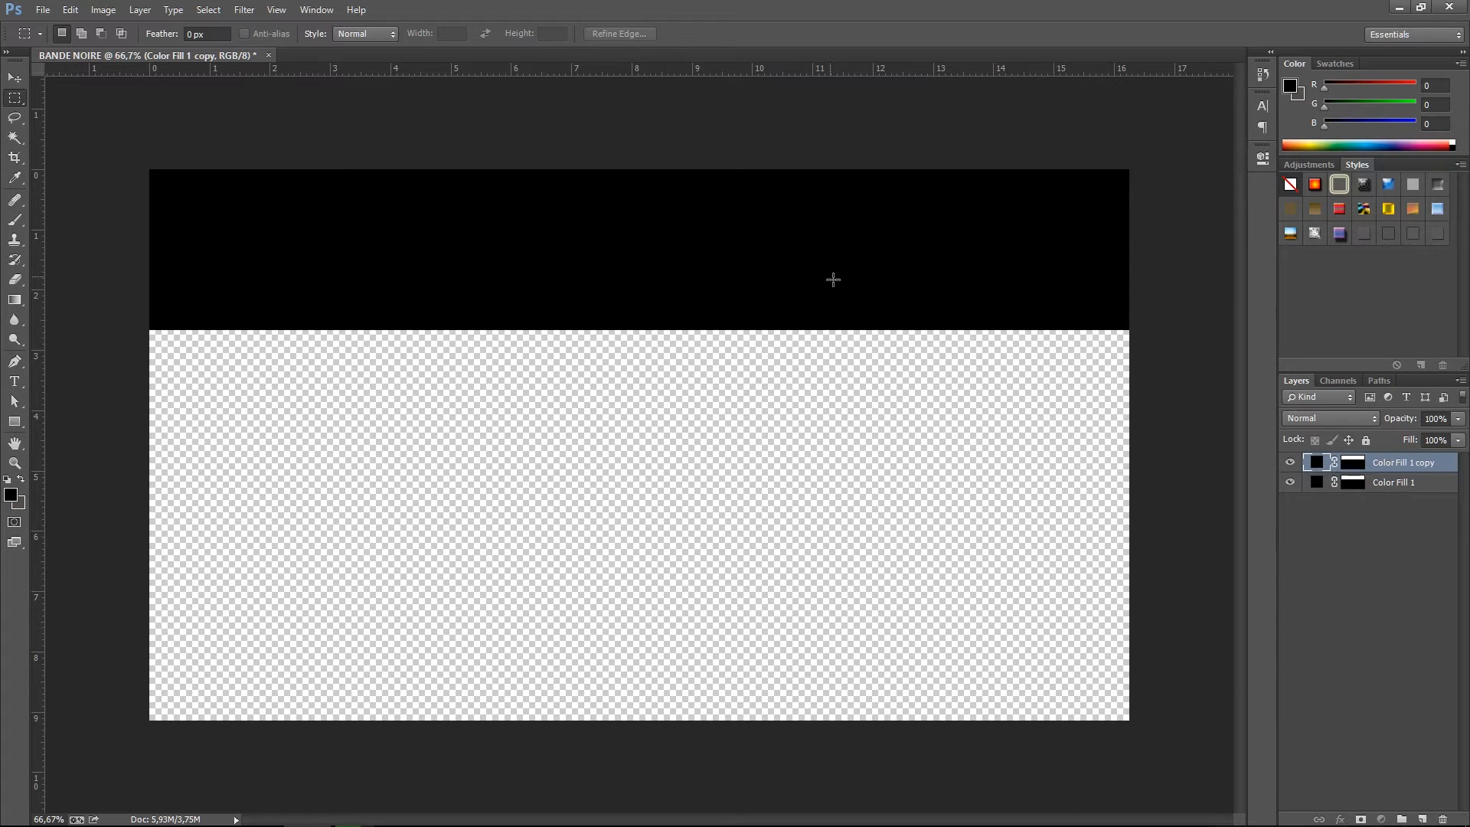
key(v)
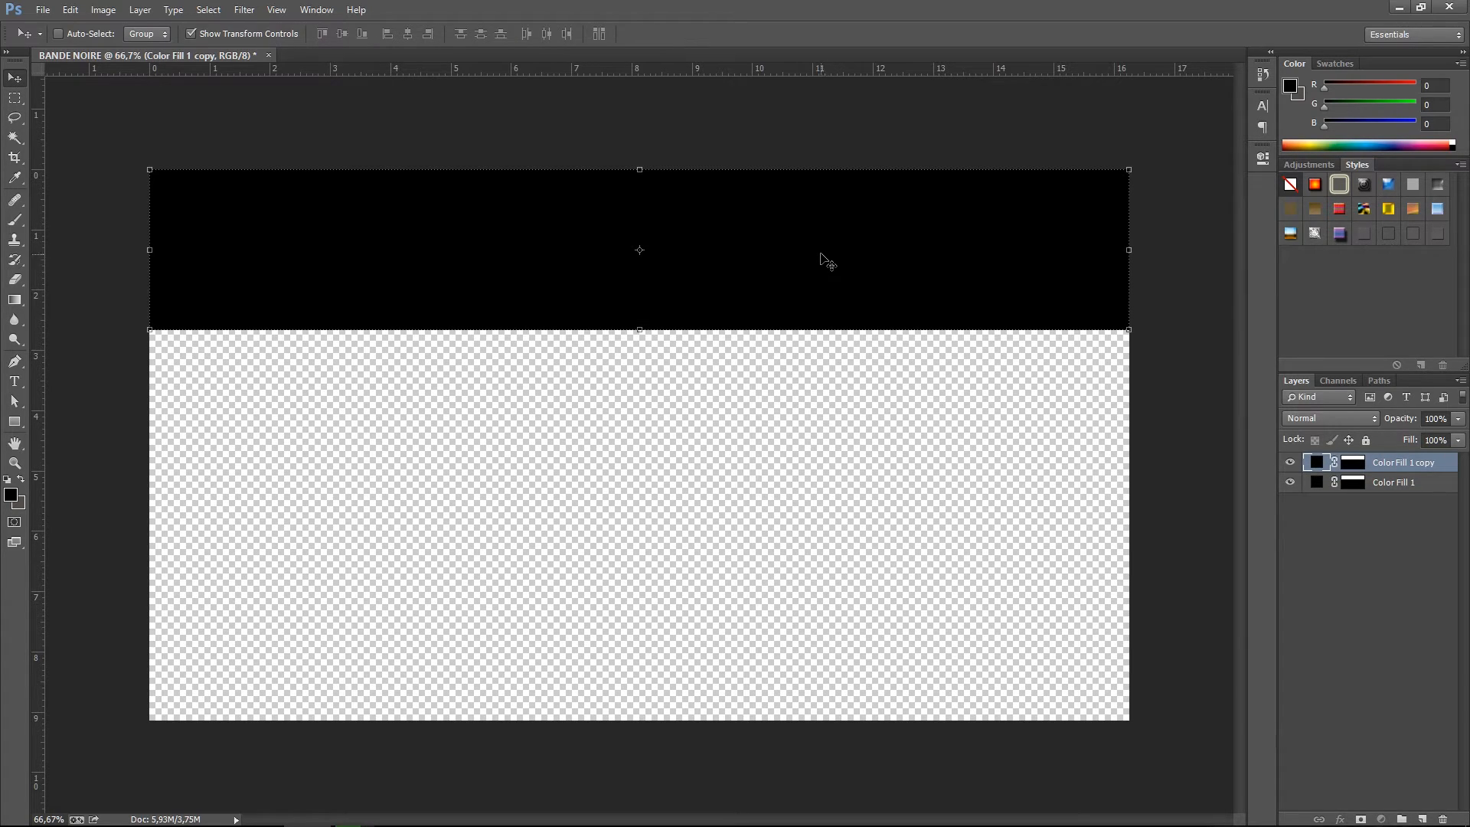
drag(824, 249, 826, 641)
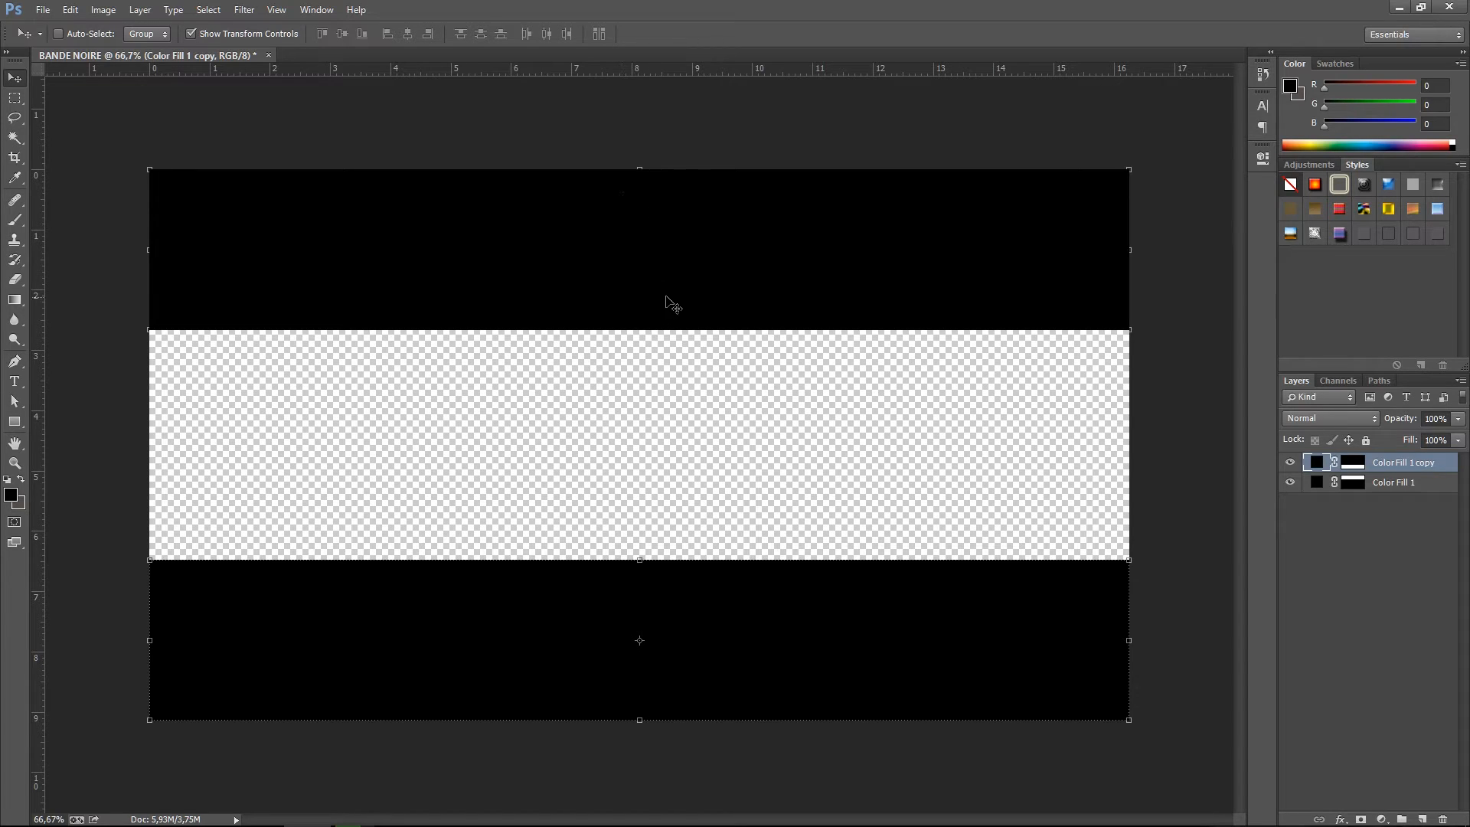
drag(743, 657, 756, 628)
click(1383, 548)
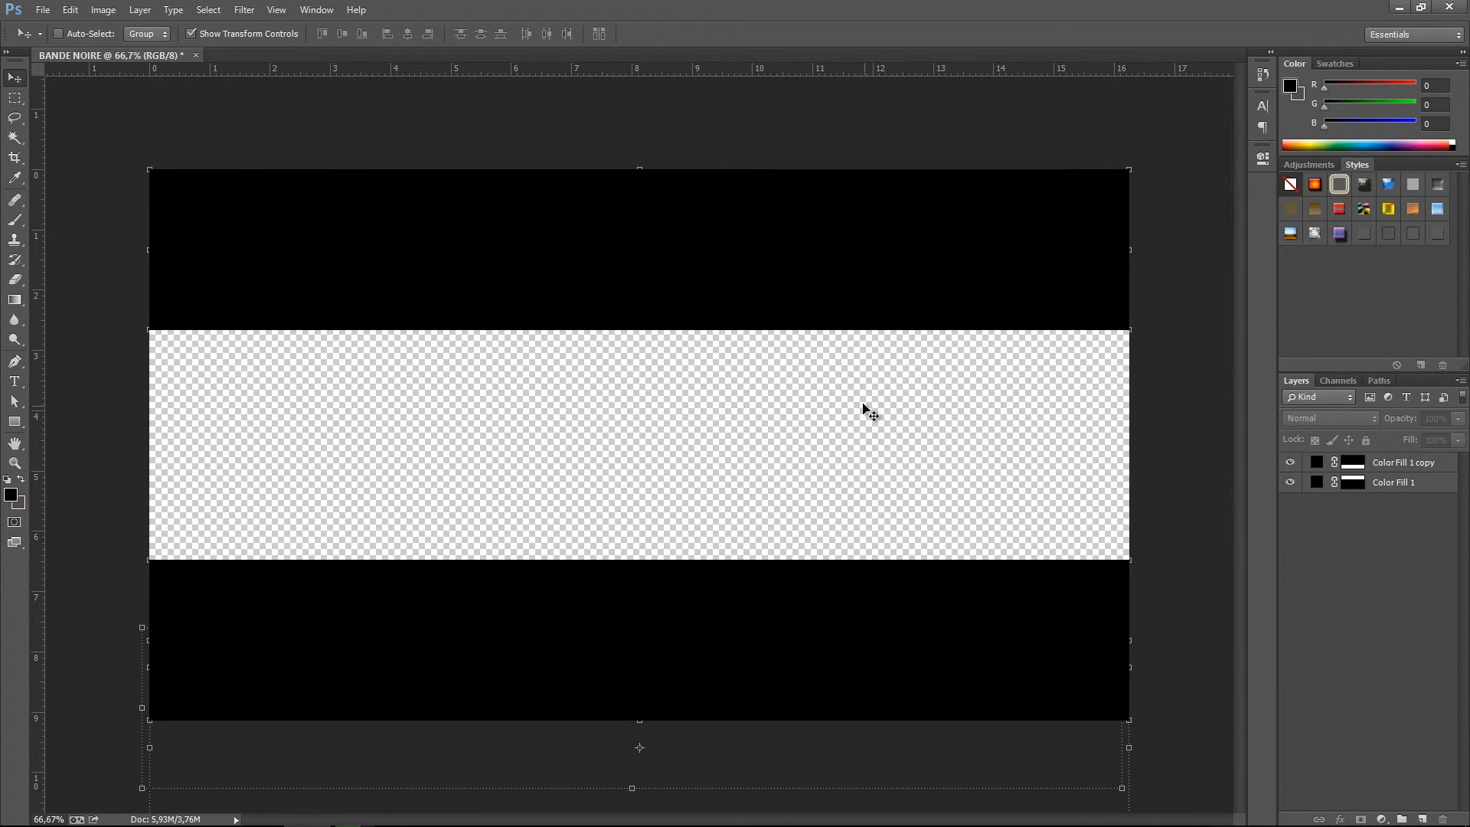
Save a PNG copy named BANDE NOIRE copy to the Bureau folder with Smallest / Slow compression and no interlacing
key(ctrl+shift+s)
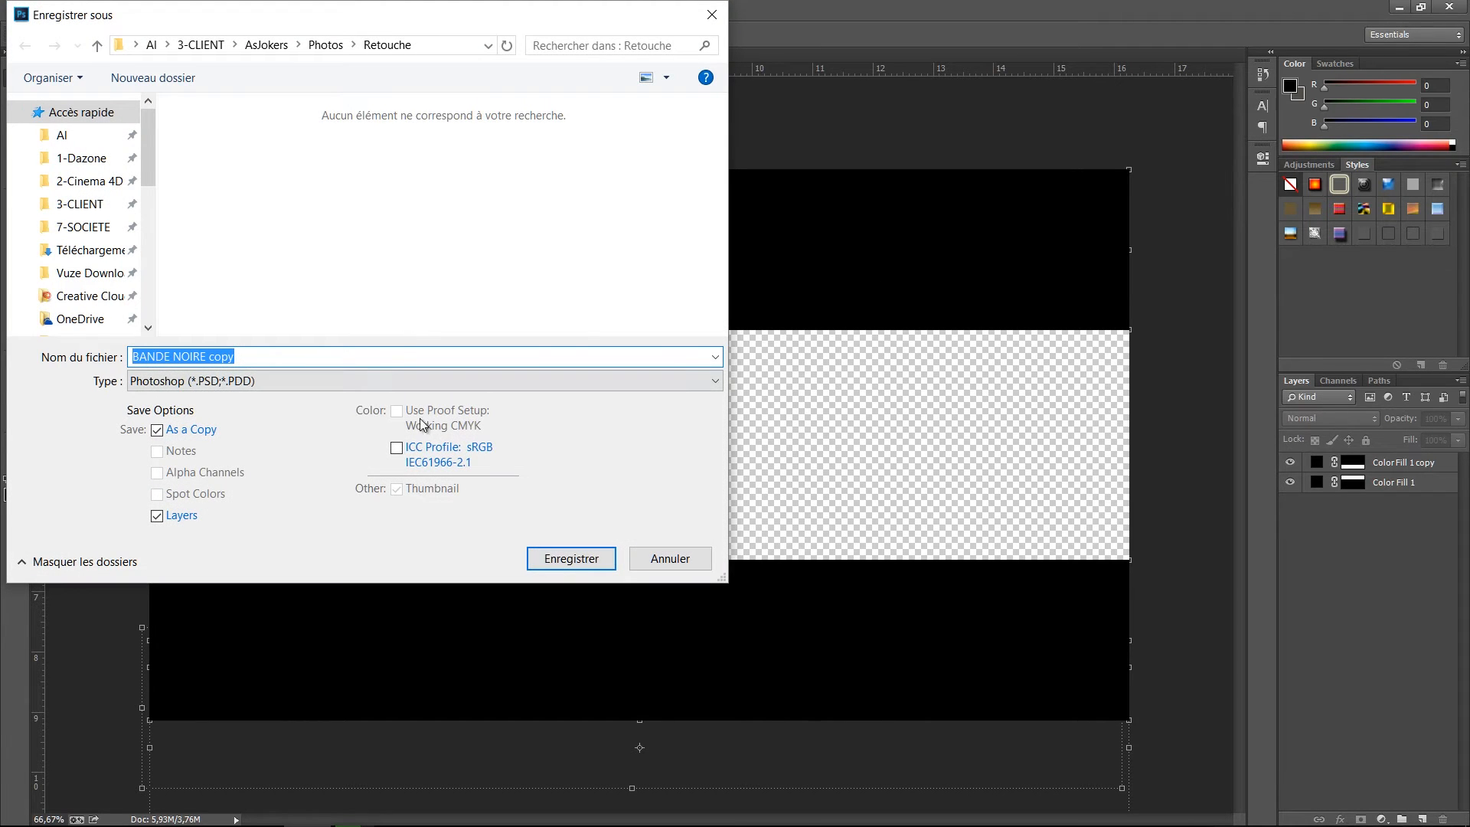
click(280, 380)
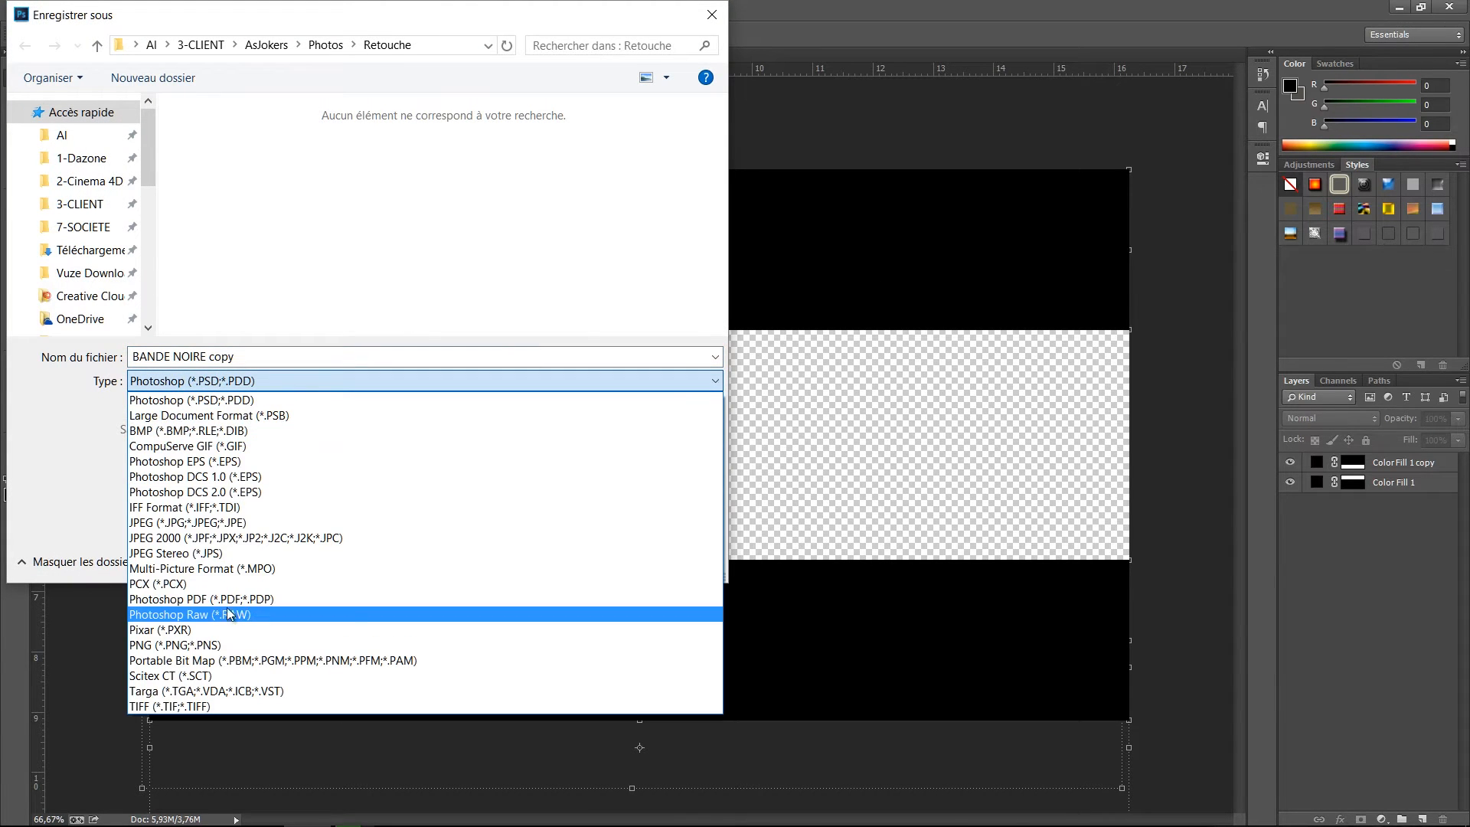
click(221, 646)
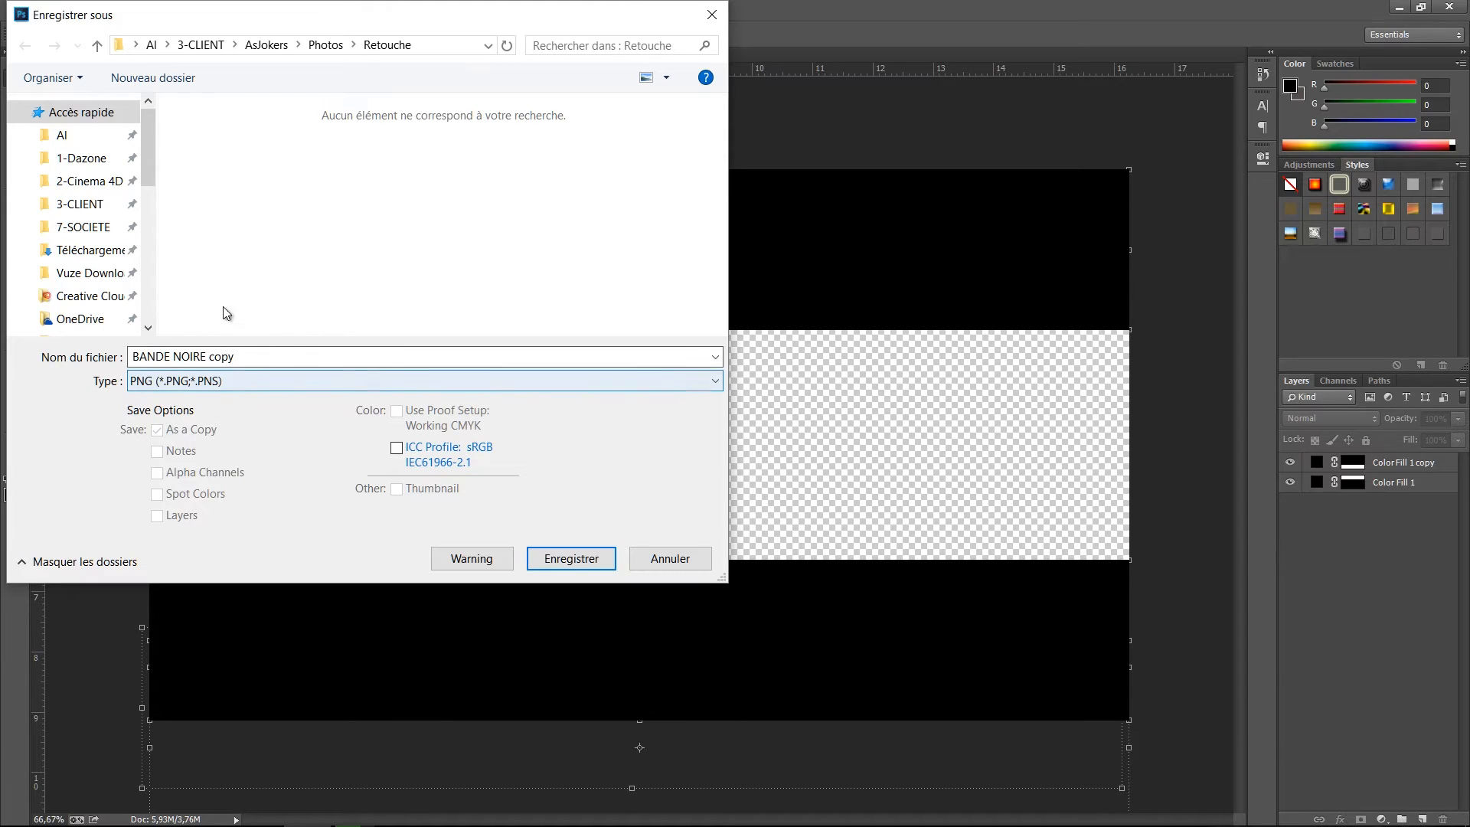
scroll(145, 176, down, 1)
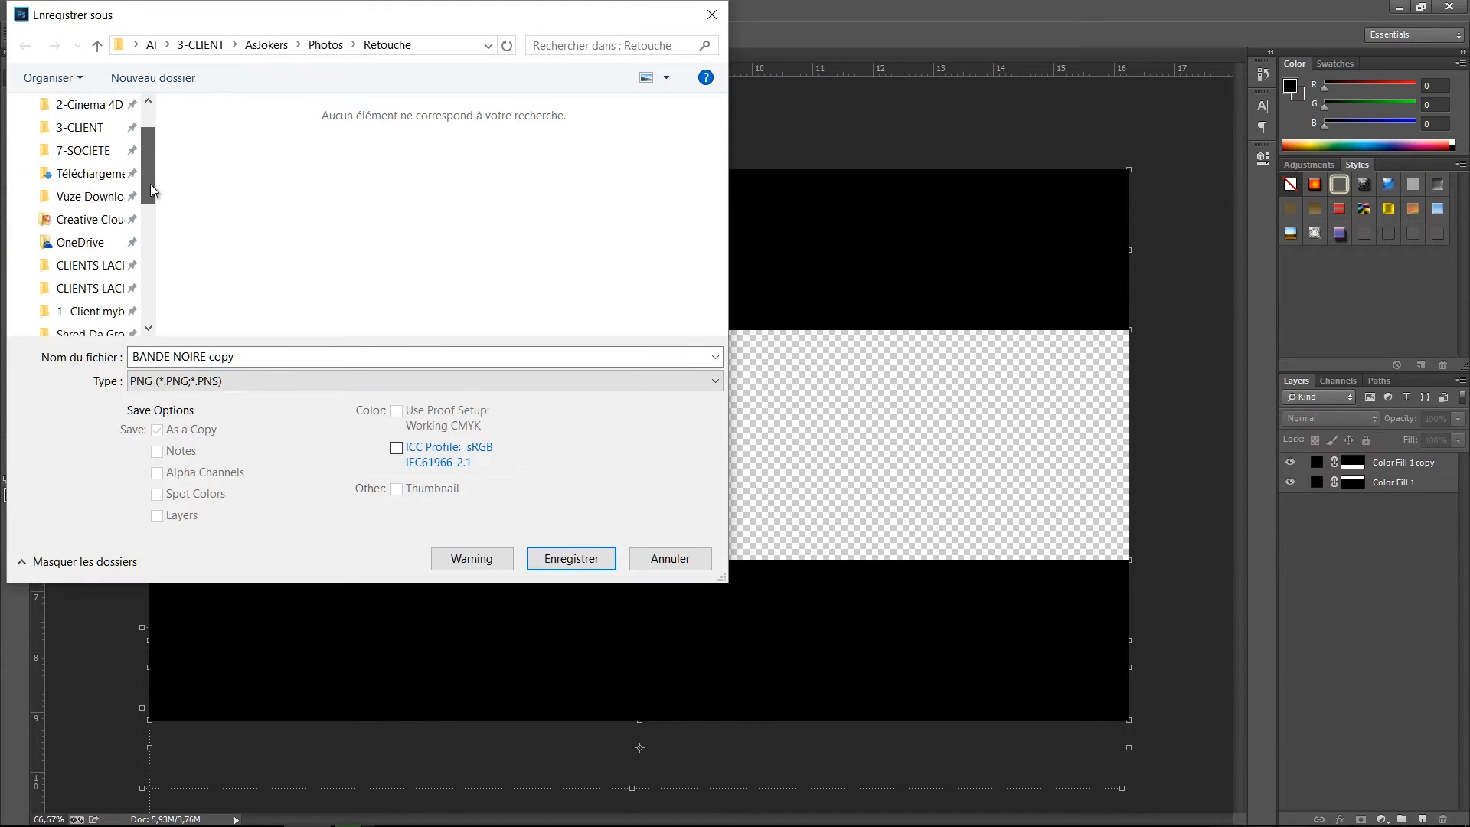
scroll(150, 180, up, 1)
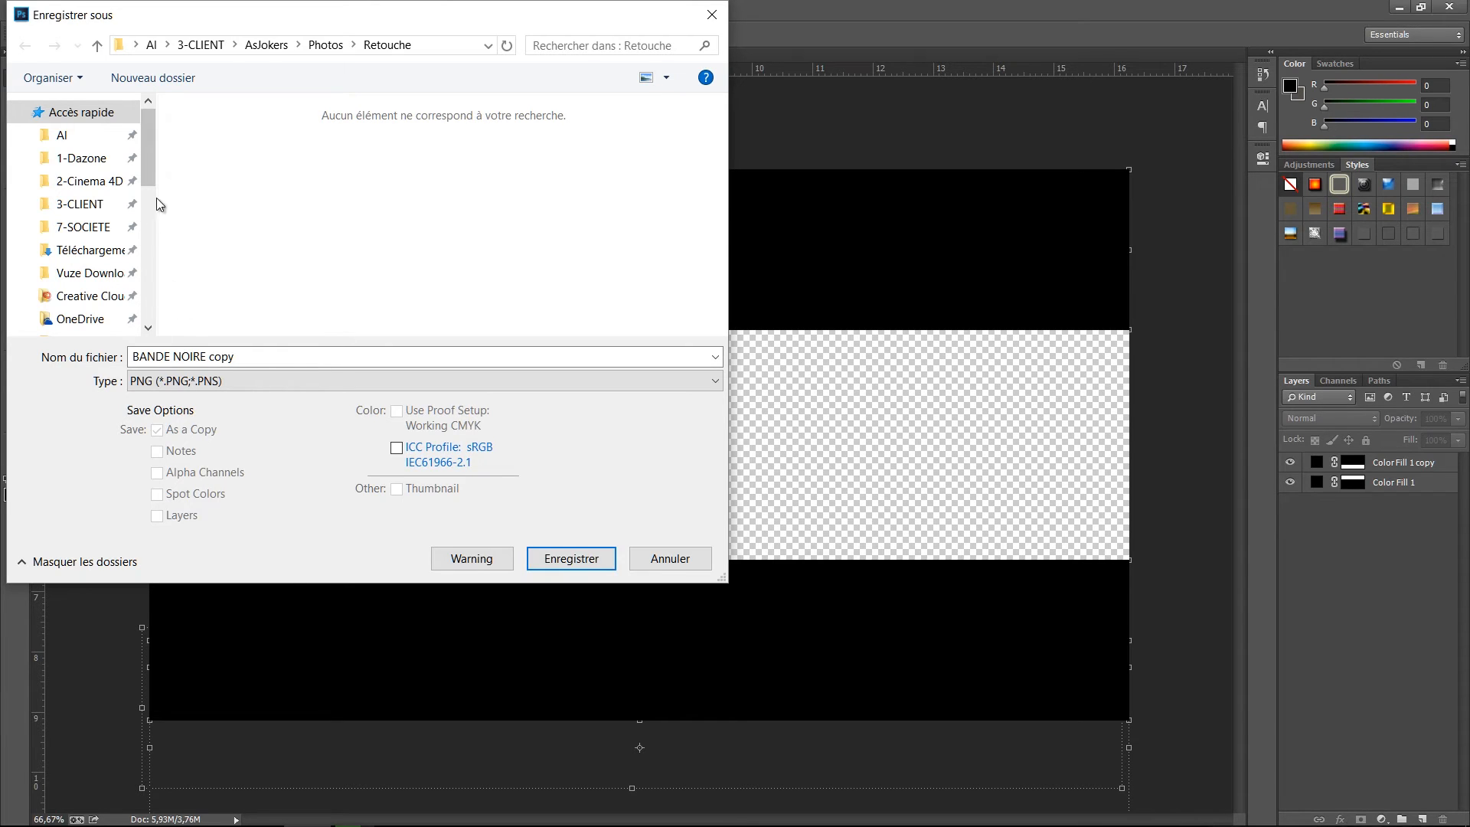
scroll(151, 172, down, 1)
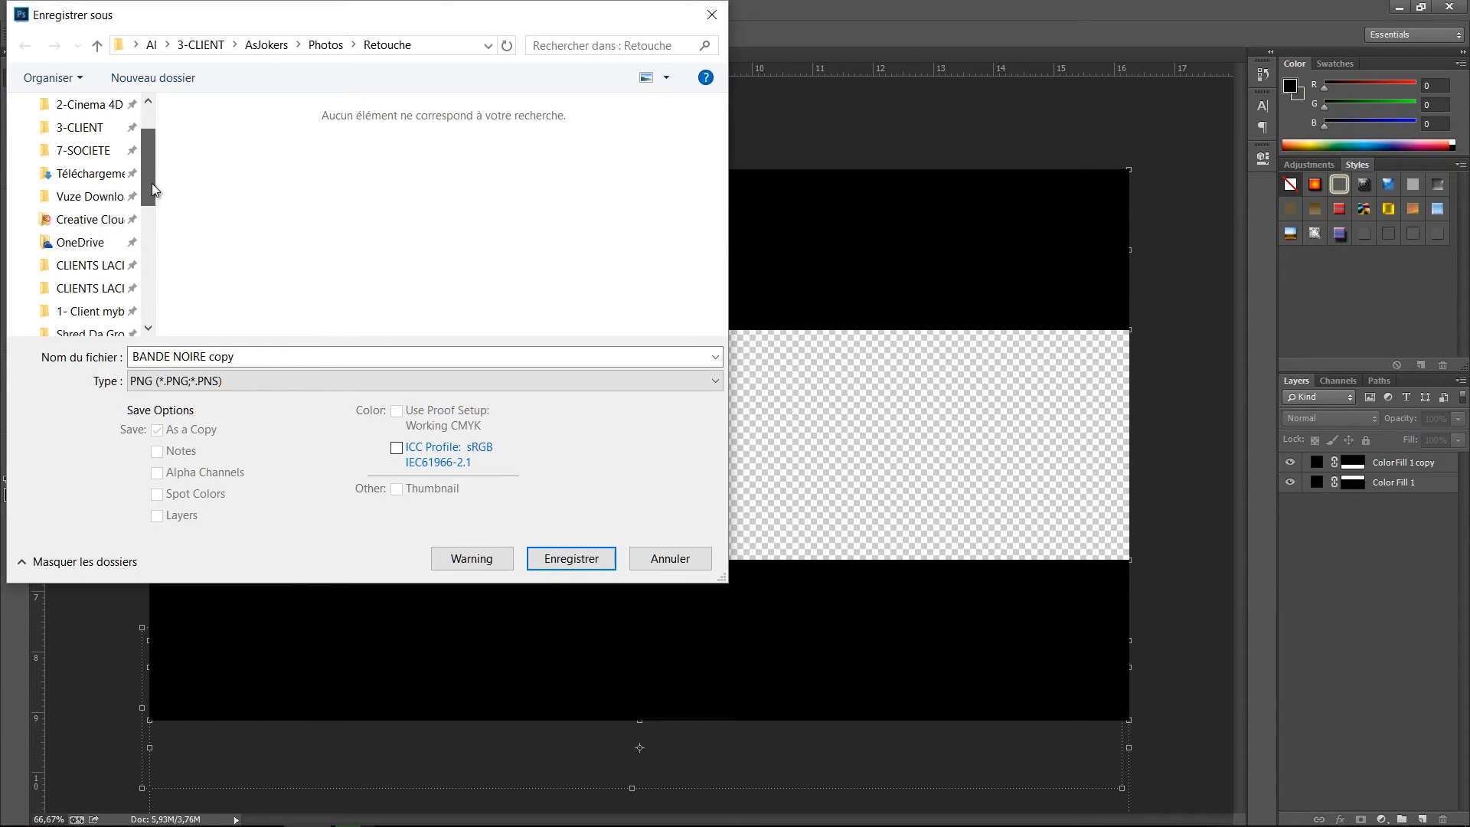
scroll(145, 164, up, 1)
drag(142, 149, 122, 200)
click(85, 173)
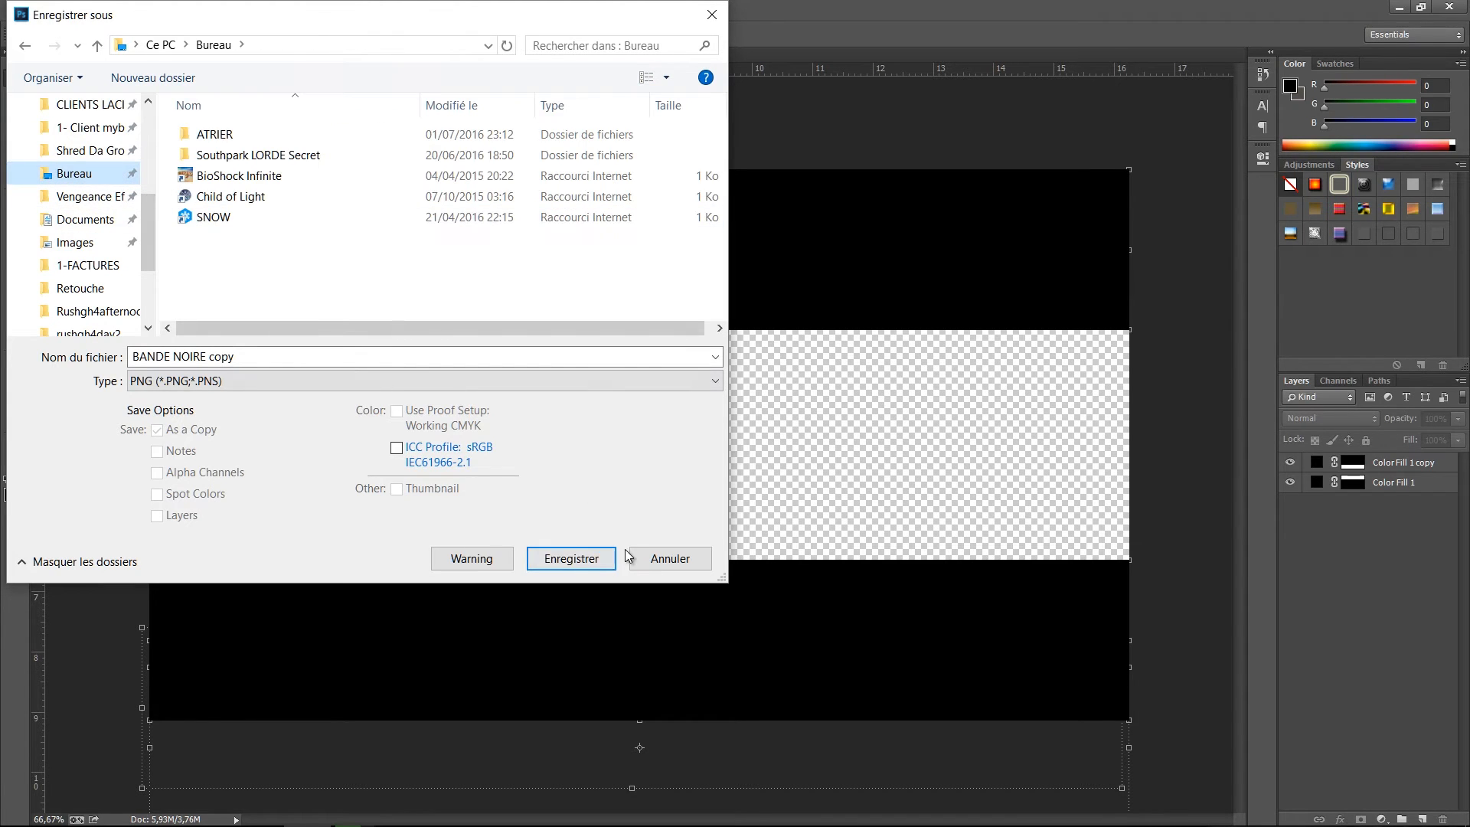
click(582, 561)
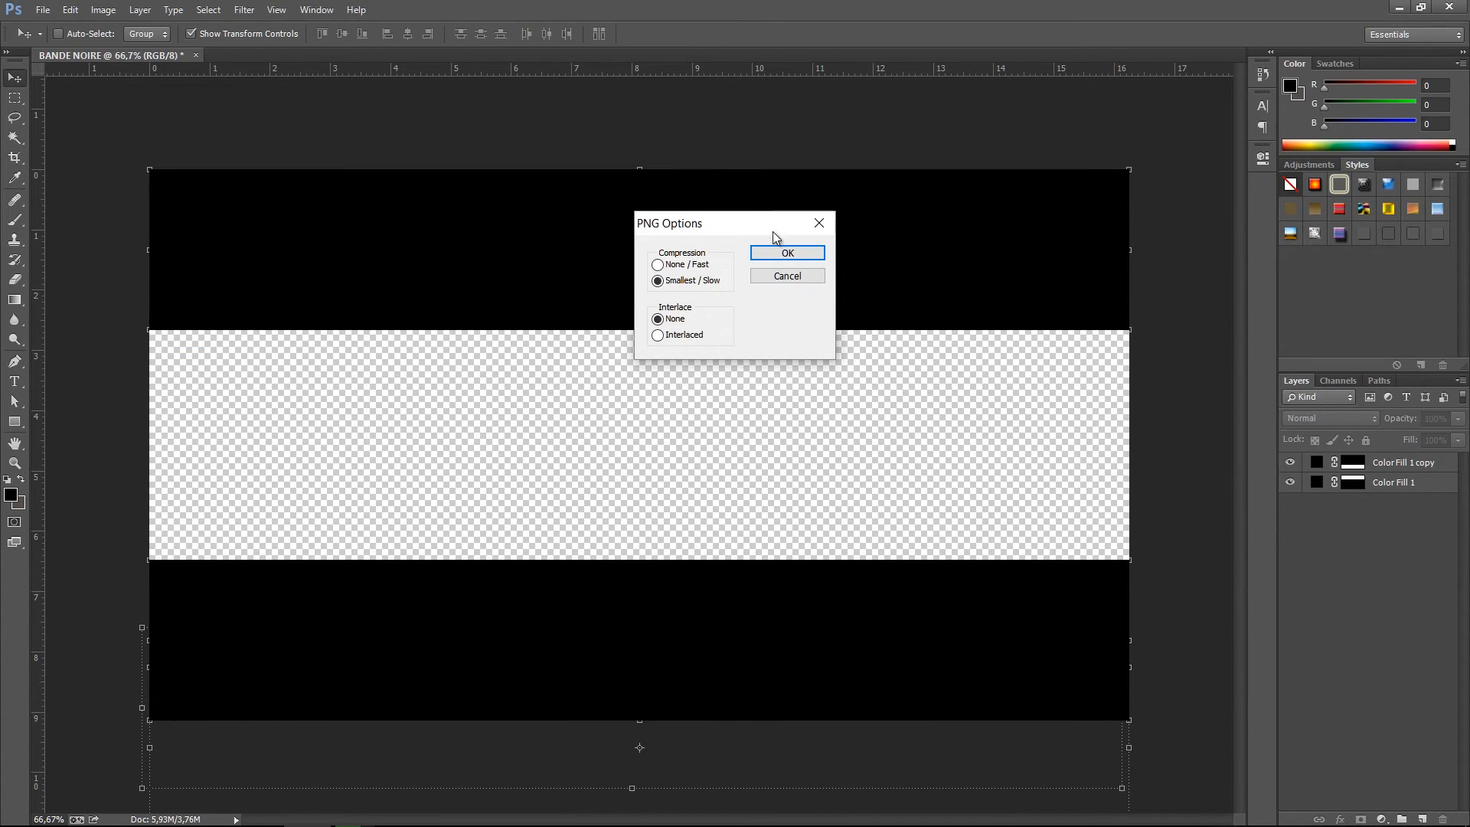
click(785, 258)
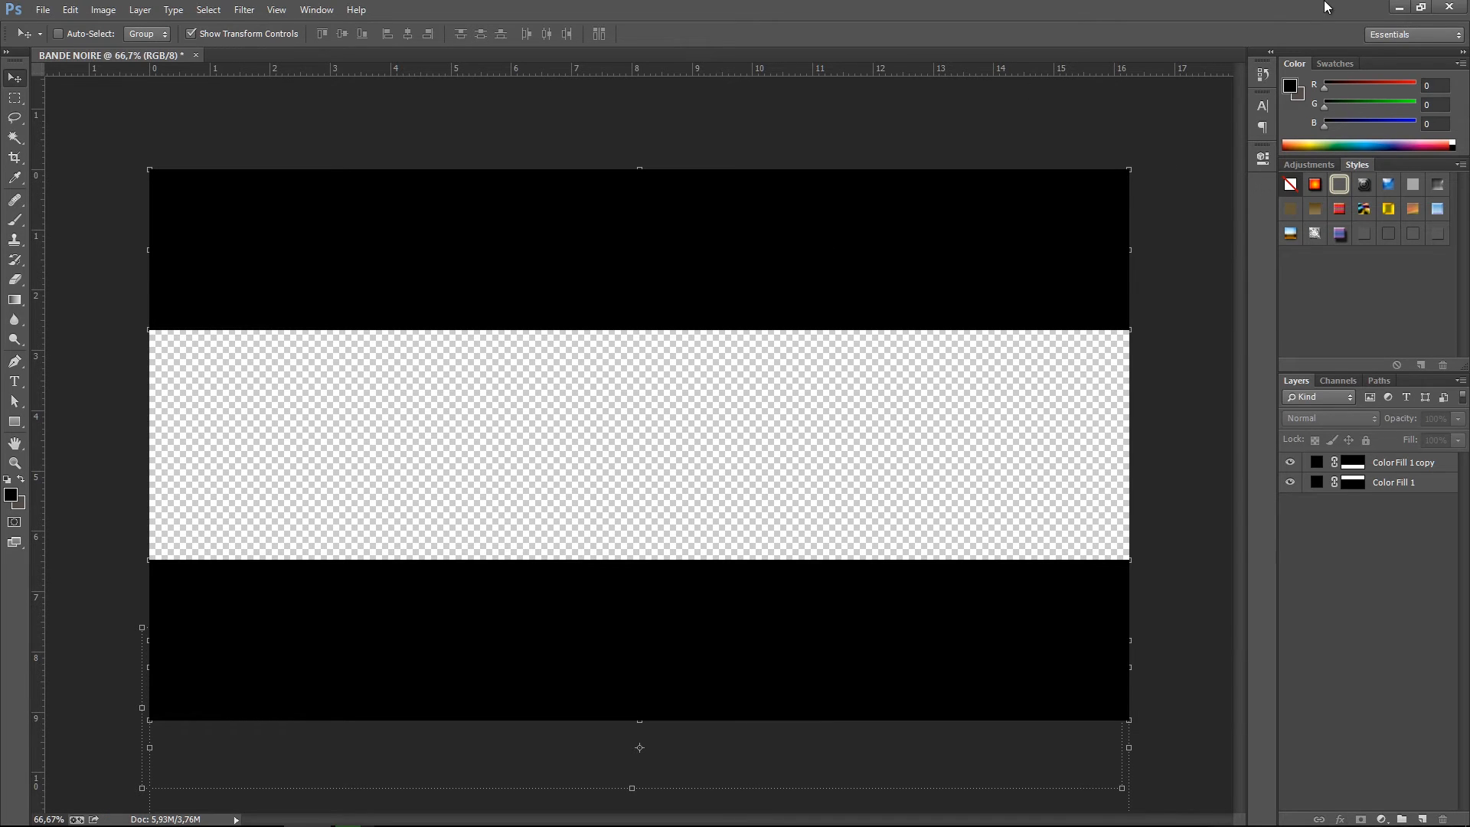
Switch to Premiere Pro, stop playback and delete the Bande Noire.png clip from the Vidéo 2 track
click(1399, 7)
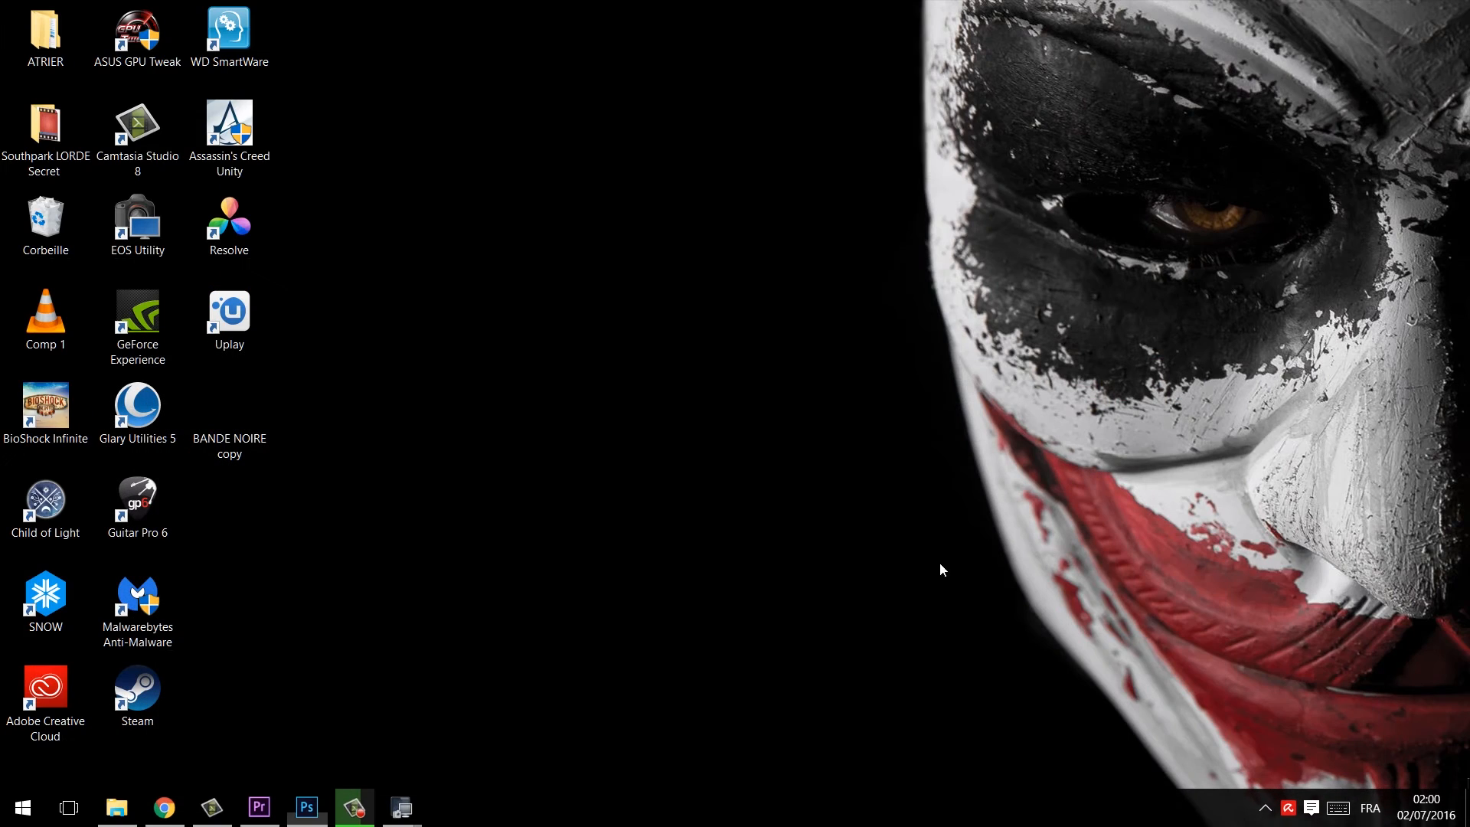
click(261, 806)
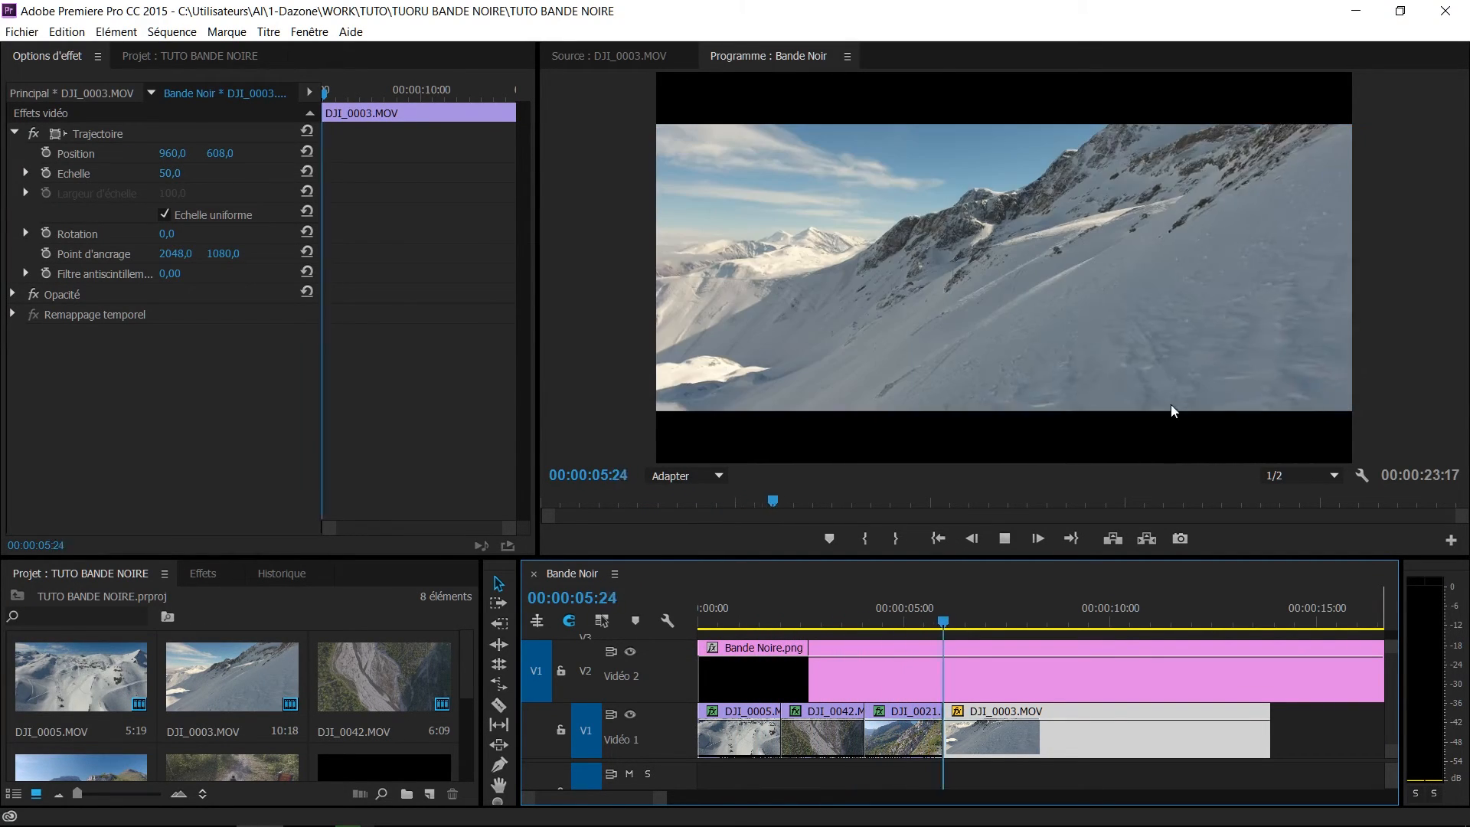
key(space)
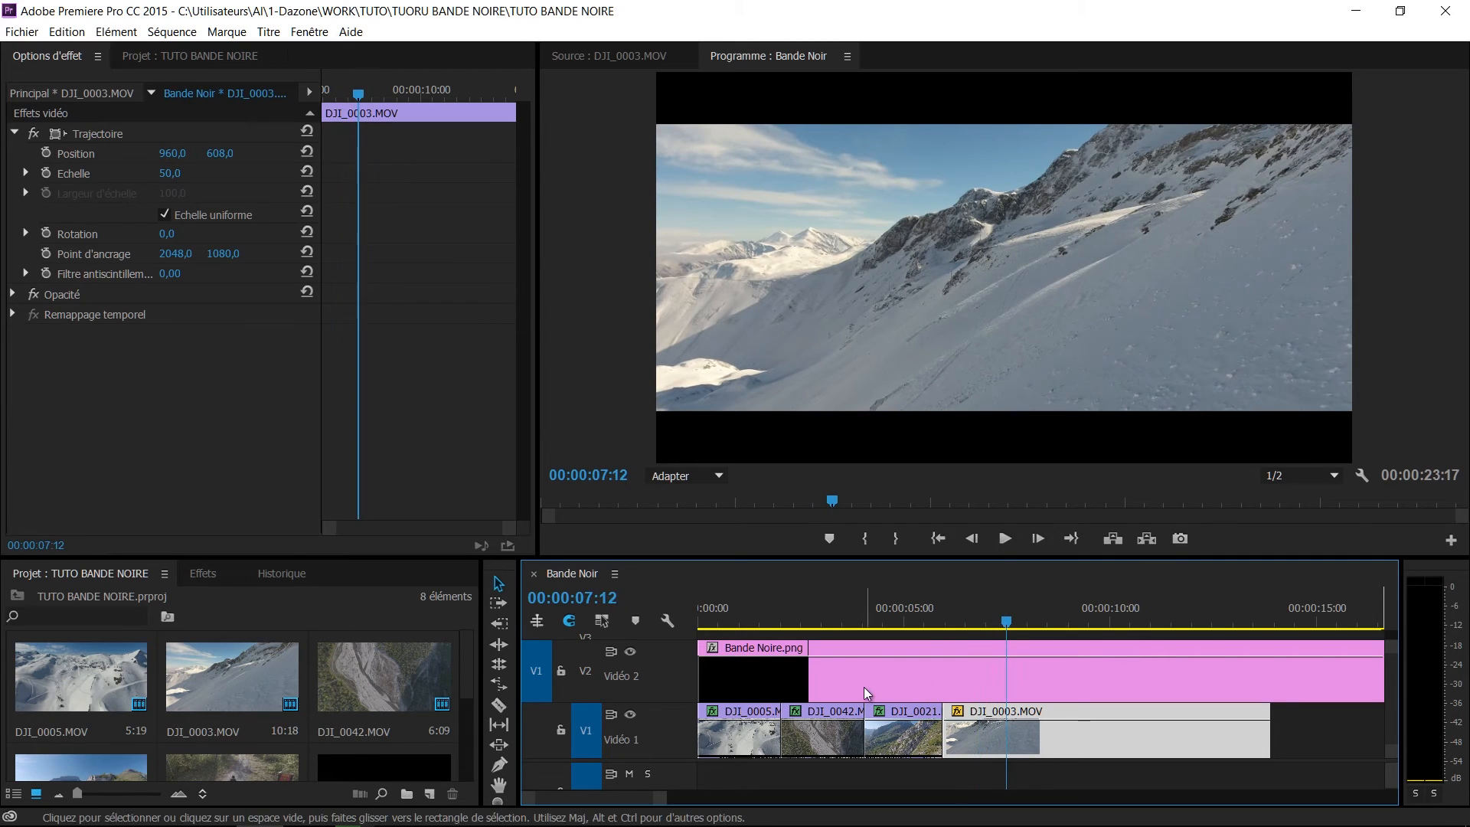
click(864, 687)
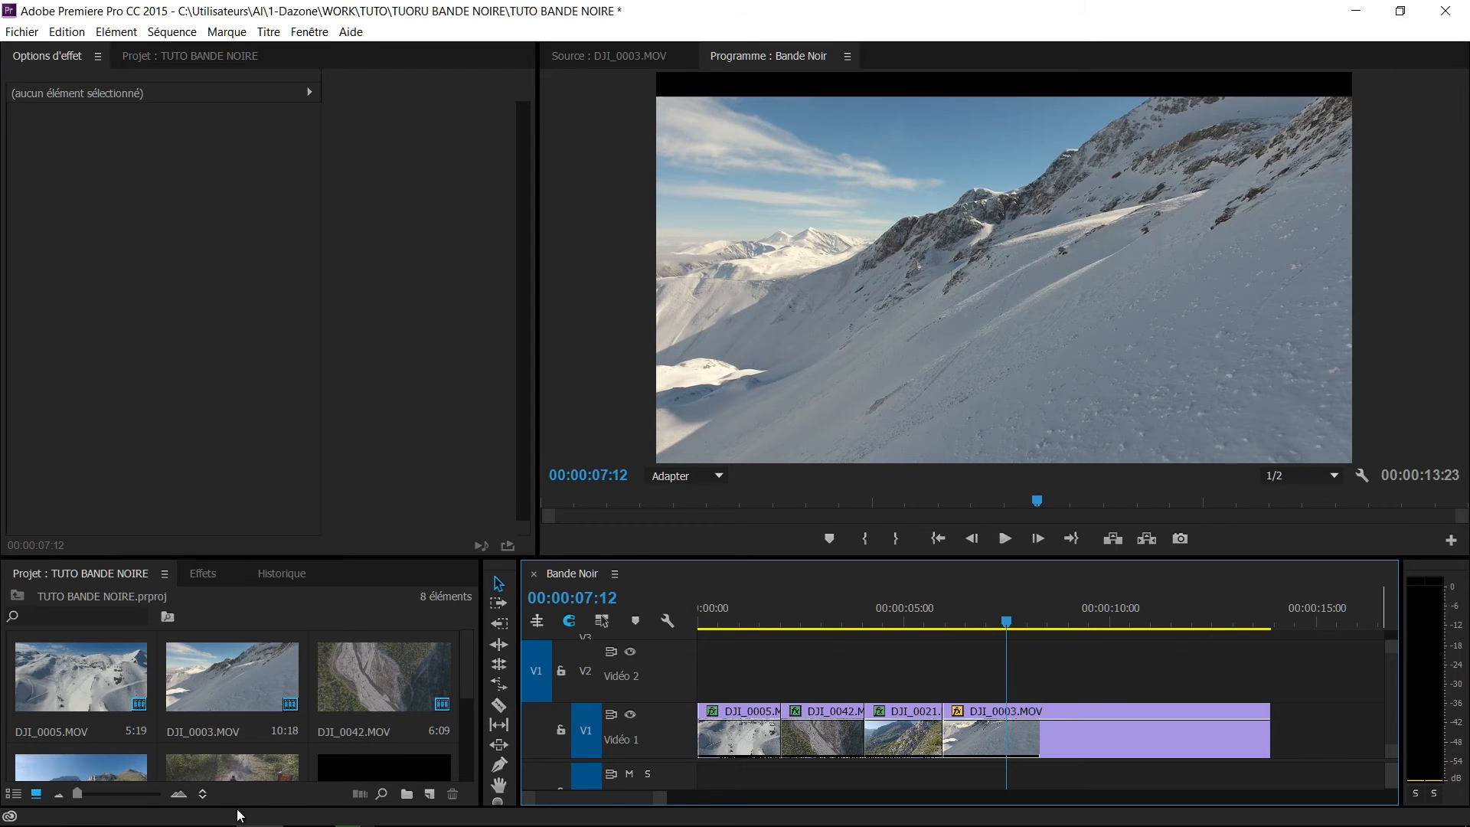
Import BANDE NOIRE copy.png from the desktop onto the start of the Vidéo 2 track and extend it to the end of the footage
mouse_move(239, 824)
click(1356, 12)
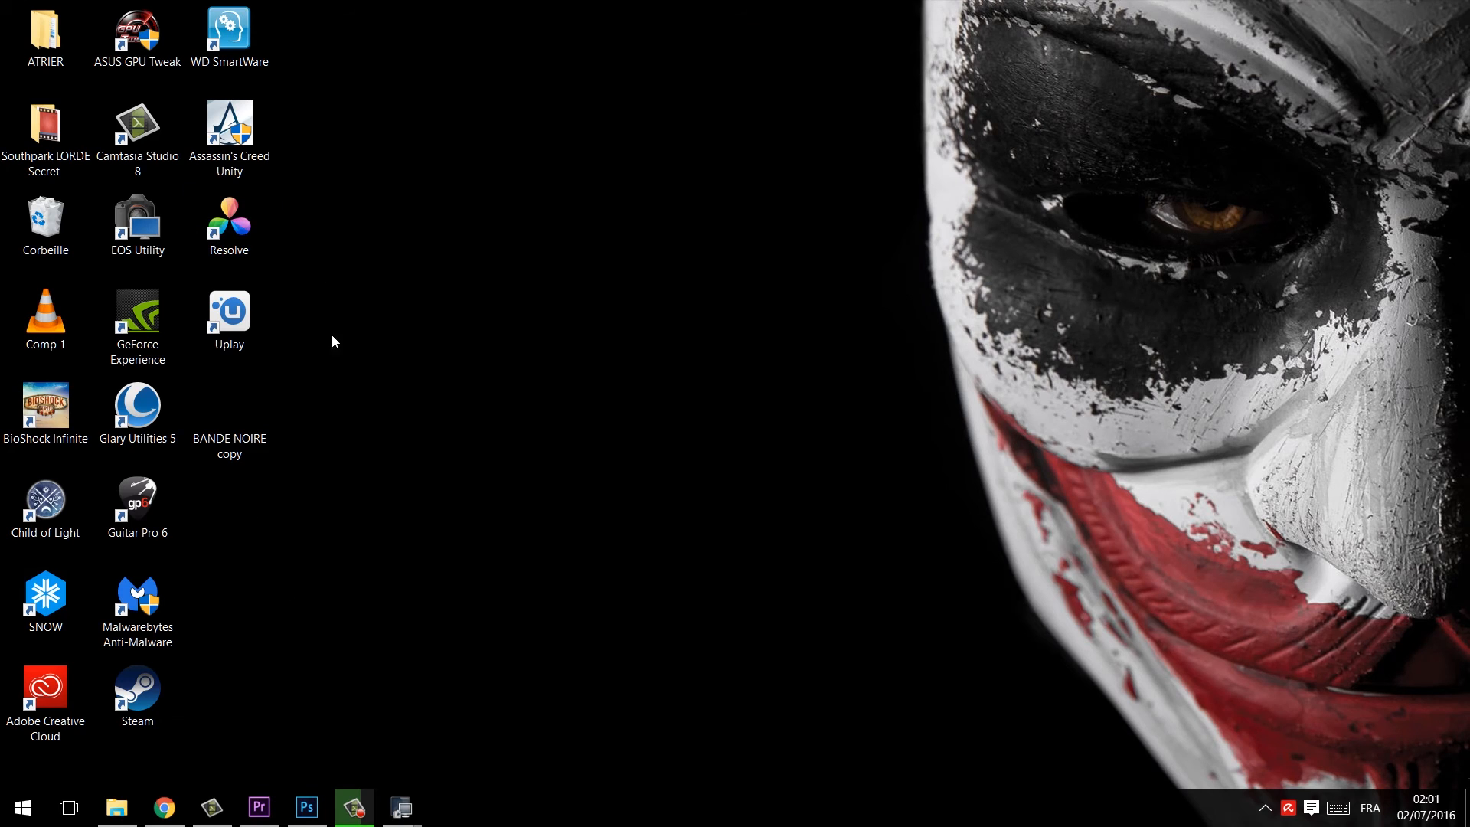
drag(232, 412, 331, 758)
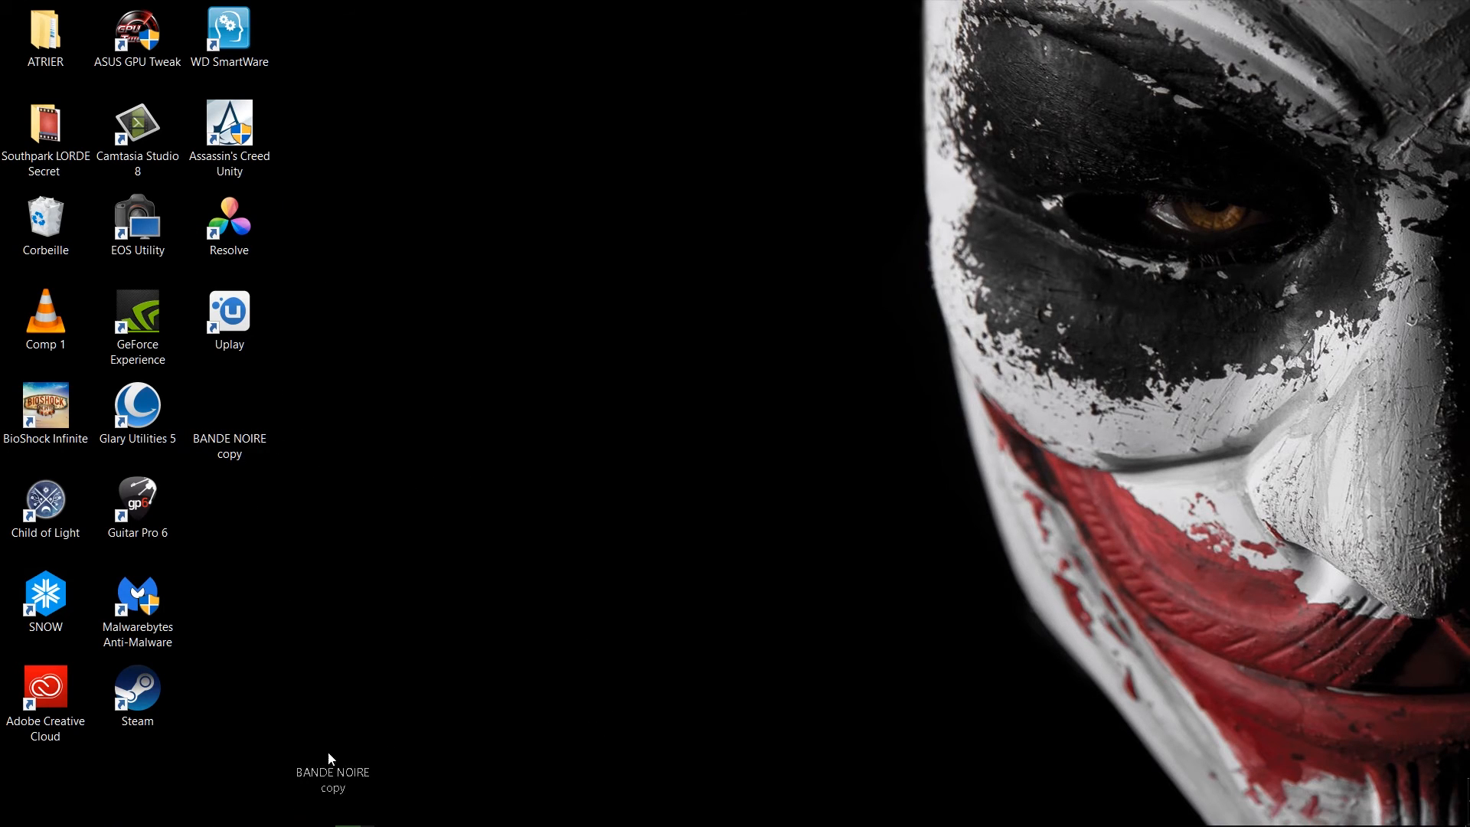
drag(283, 810, 692, 655)
drag(903, 653, 1270, 642)
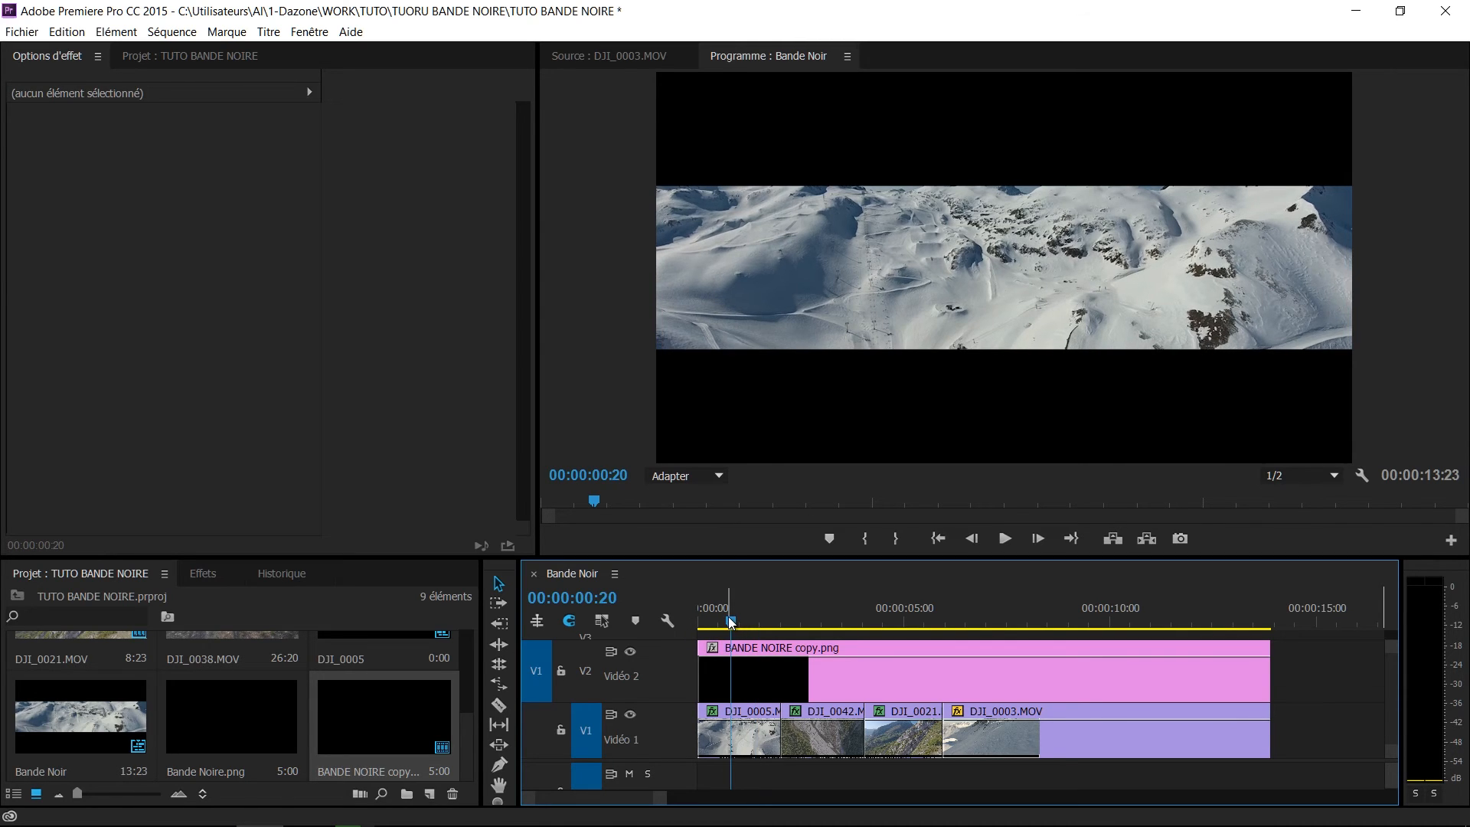
Set the BANDE NOIRE copy.png clip's scale (Echelle) to 178 and check the framing at about 00:00:07:15 in the sequence
drag(729, 619, 741, 619)
click(772, 675)
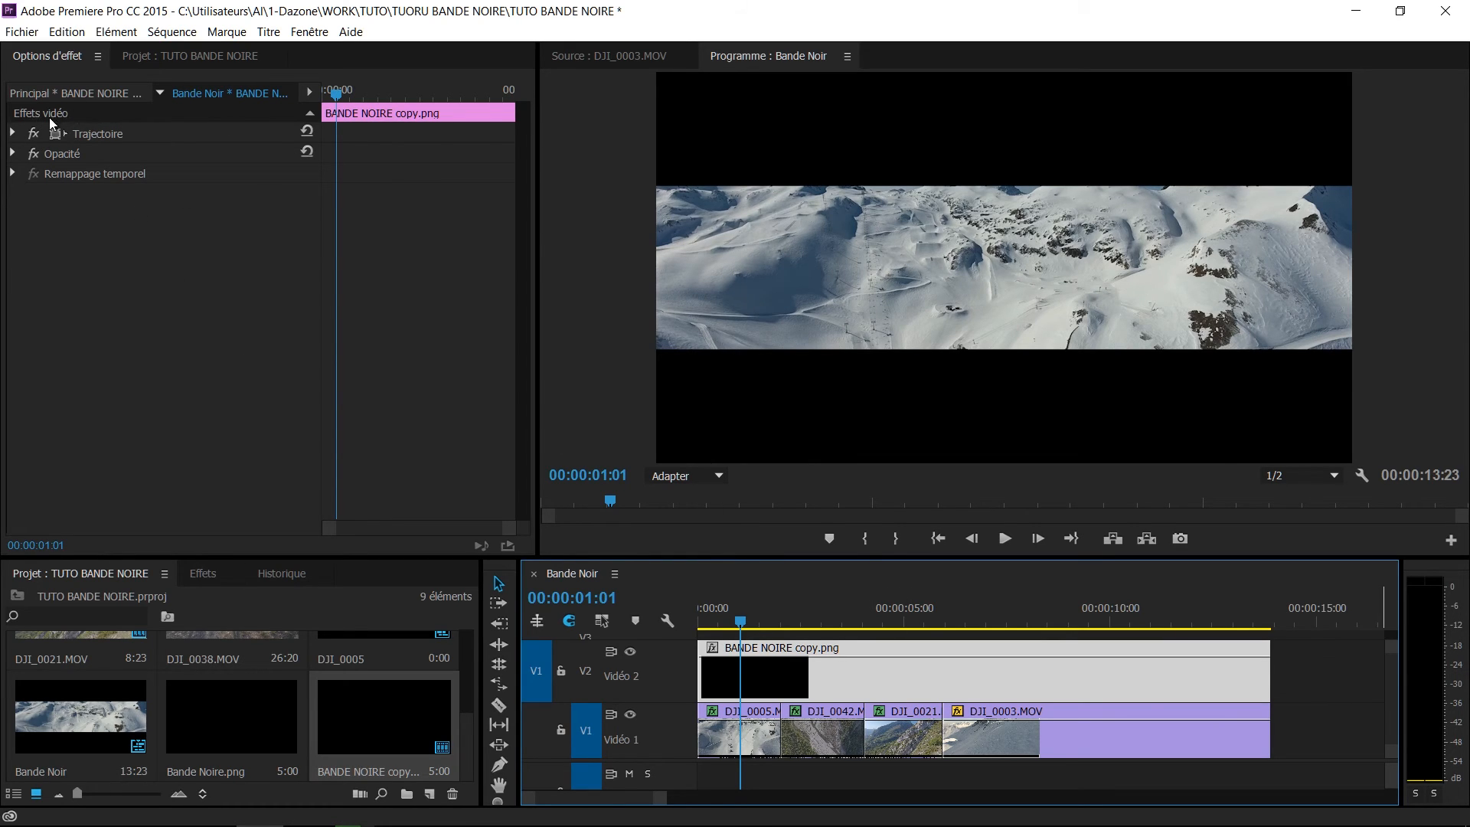
click(14, 133)
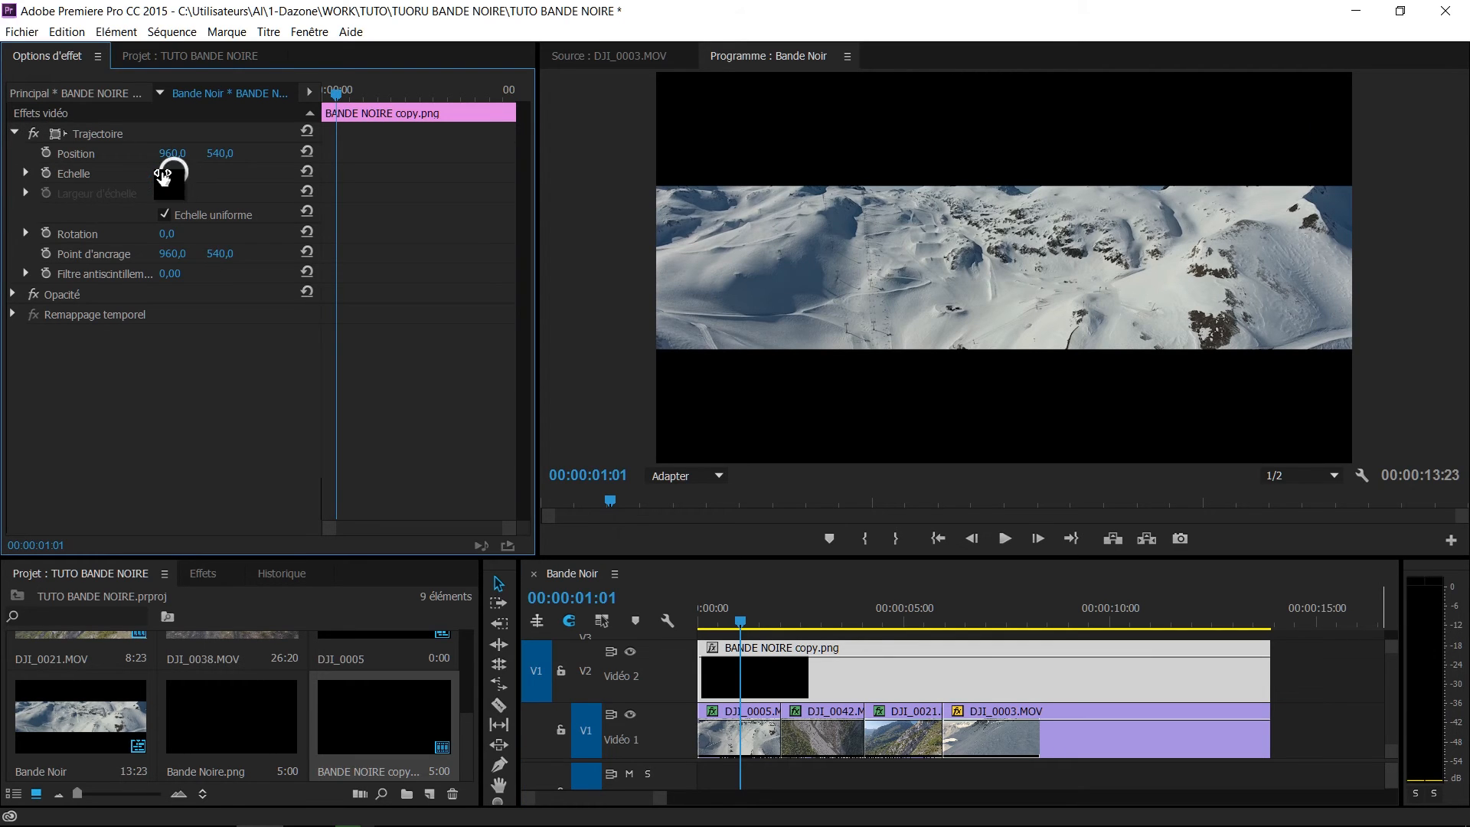
drag(173, 174, 239, 156)
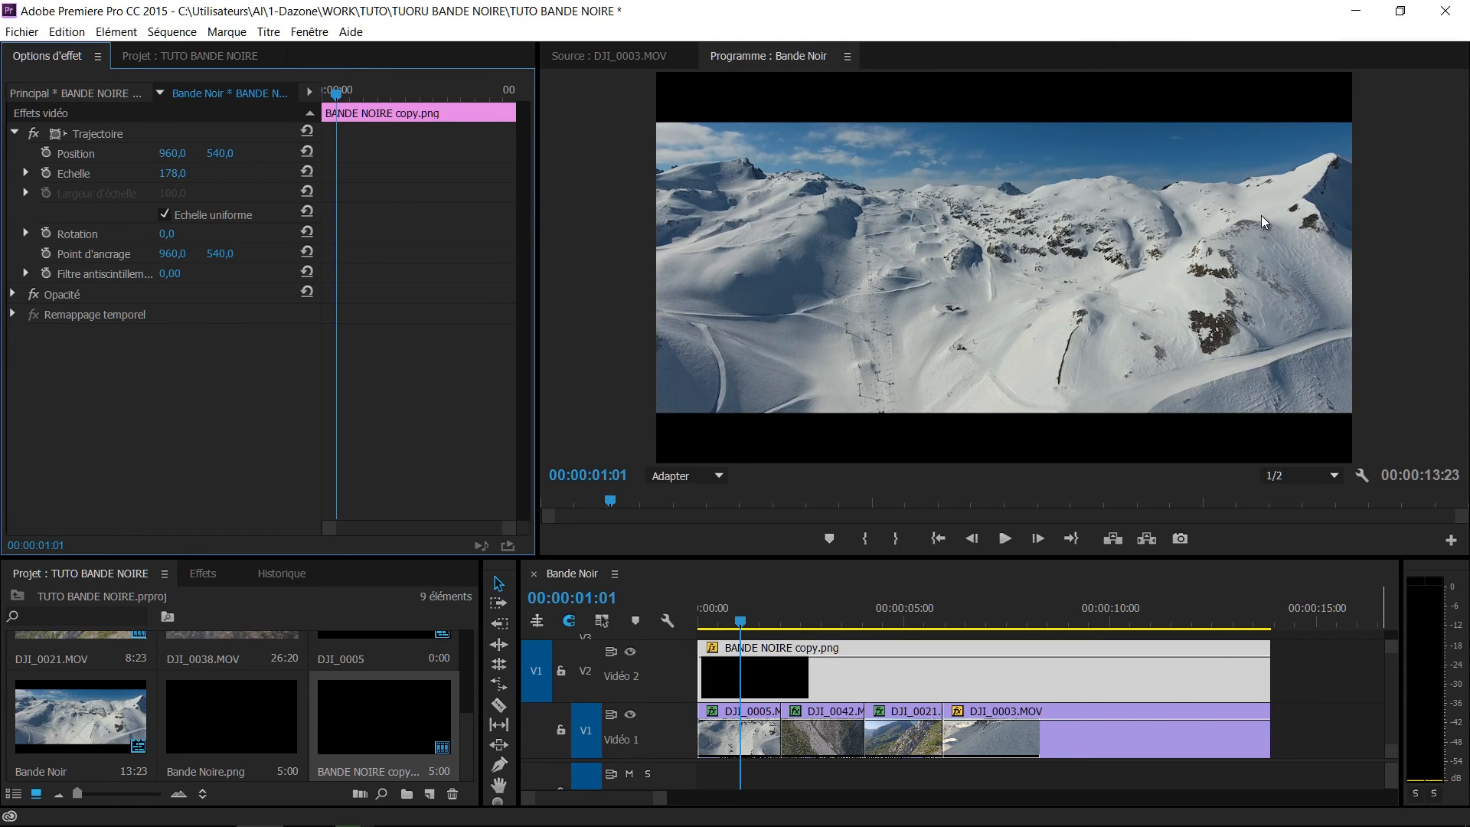
drag(741, 621, 1012, 618)
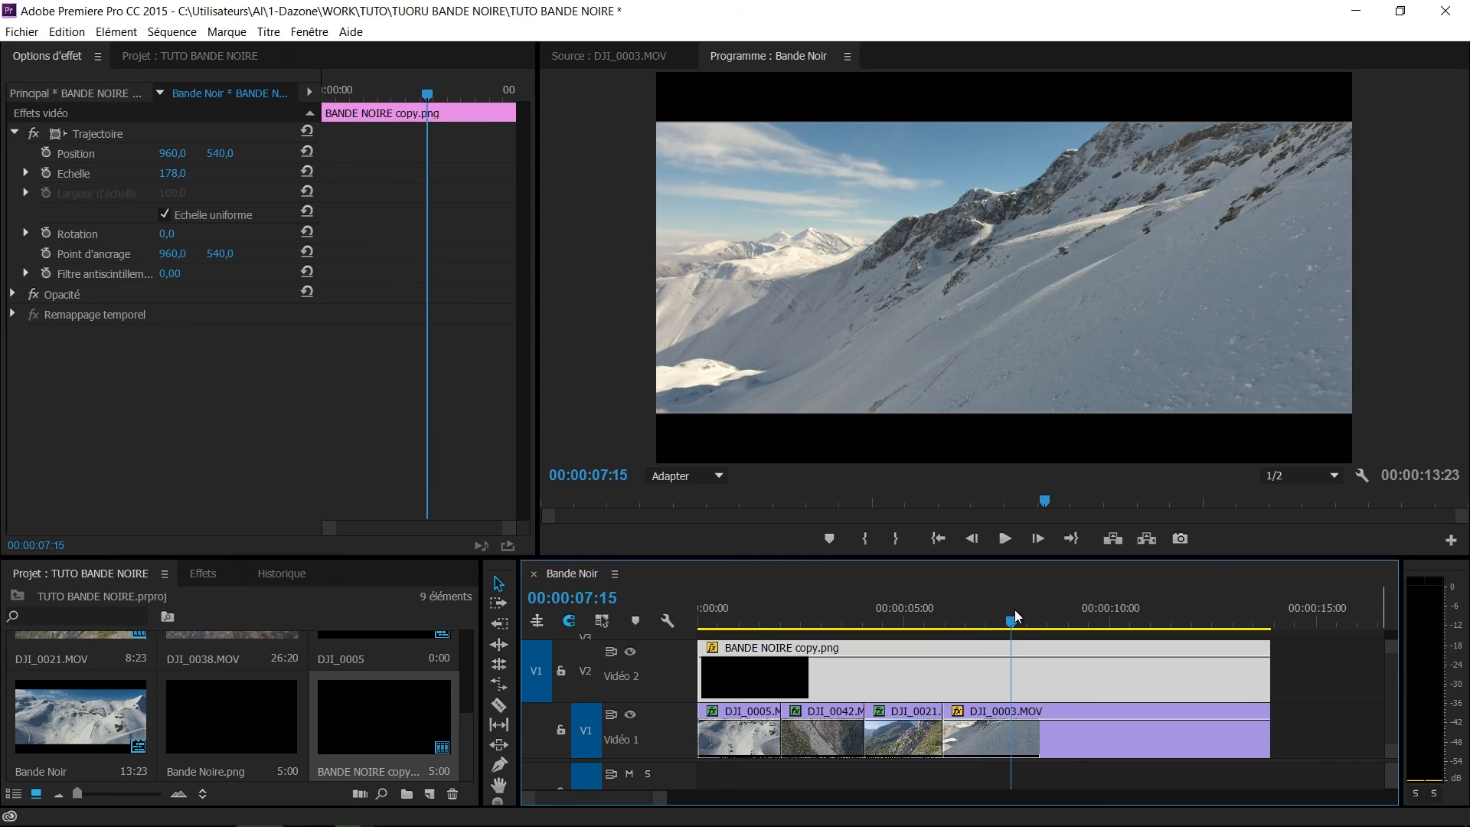